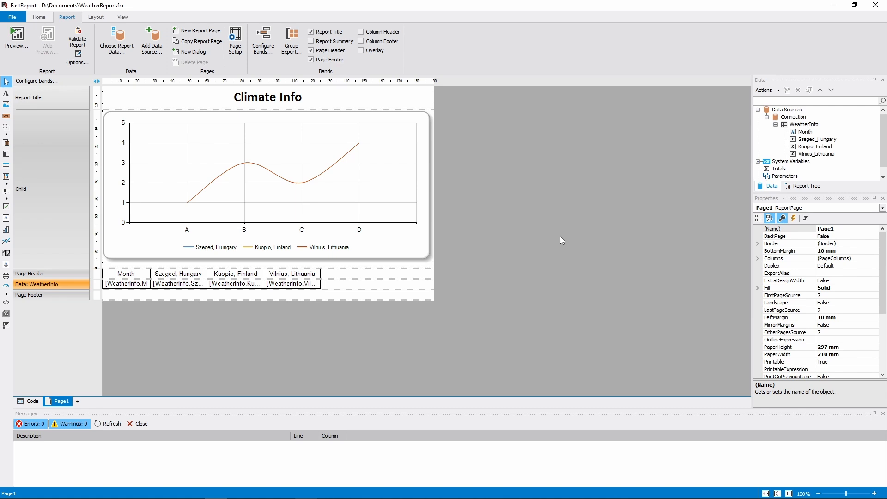
# - Preview the Climate Info weather report with its chart and monthly temperature table
pyautogui.click(167, 273)
pyautogui.click(240, 275)
pyautogui.click(281, 276)
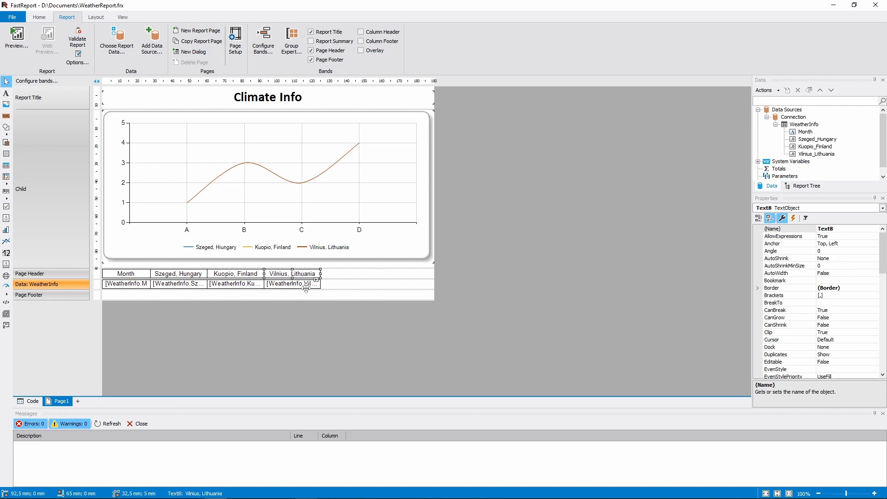
pyautogui.click(16, 36)
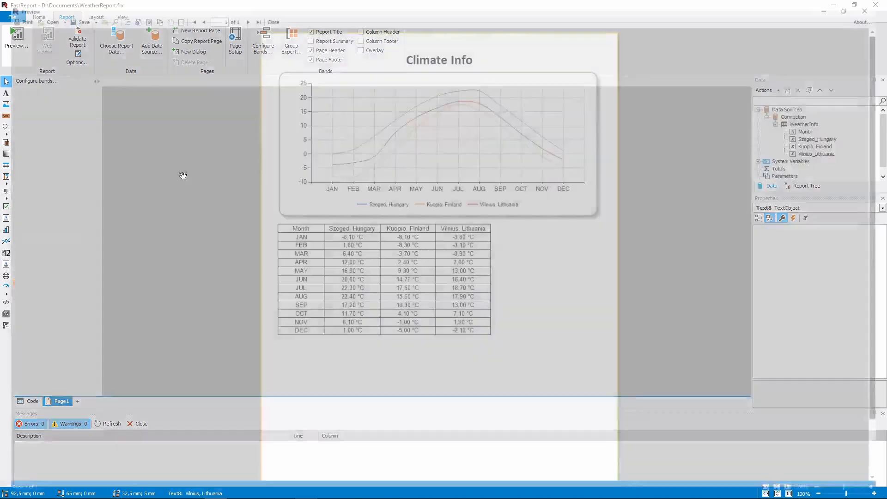
pyautogui.keyDown('ctrl'); pyautogui.scroll(2, 504, 242); pyautogui.keyUp('ctrl')
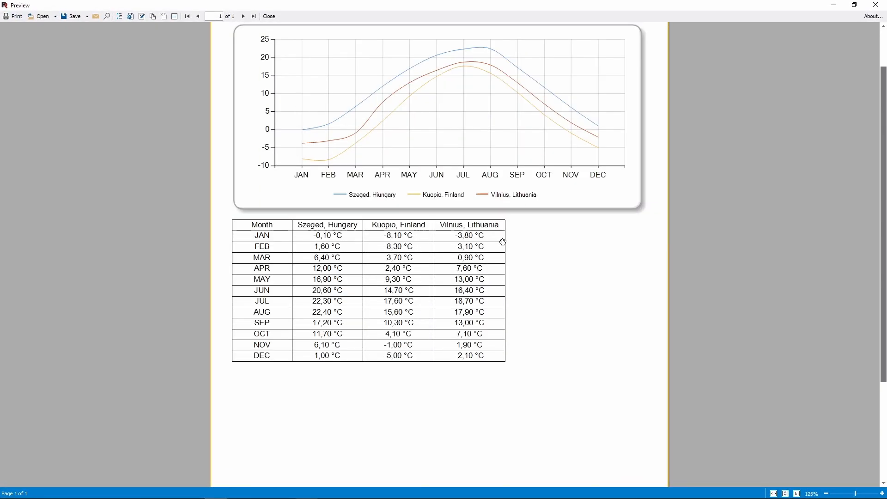
pyautogui.moveTo(461, 125); pyautogui.dragTo(397, 211)
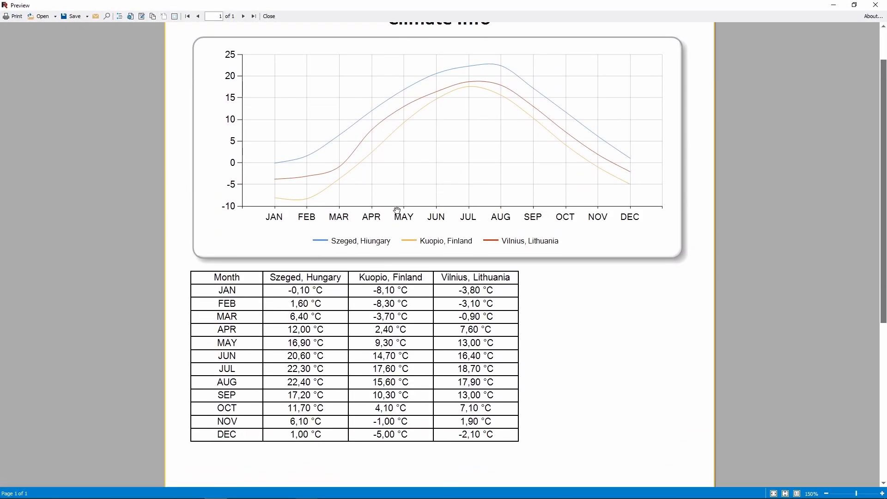
pyautogui.scroll(2, 470, 317)
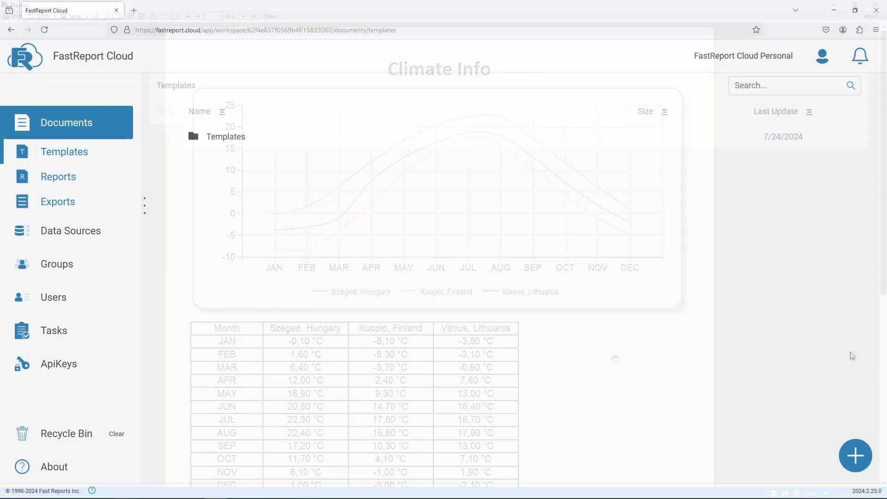
# - In FastReport Cloud, upload the WeatherReport.frx template into the Templates folder
pyautogui.click(855, 455)
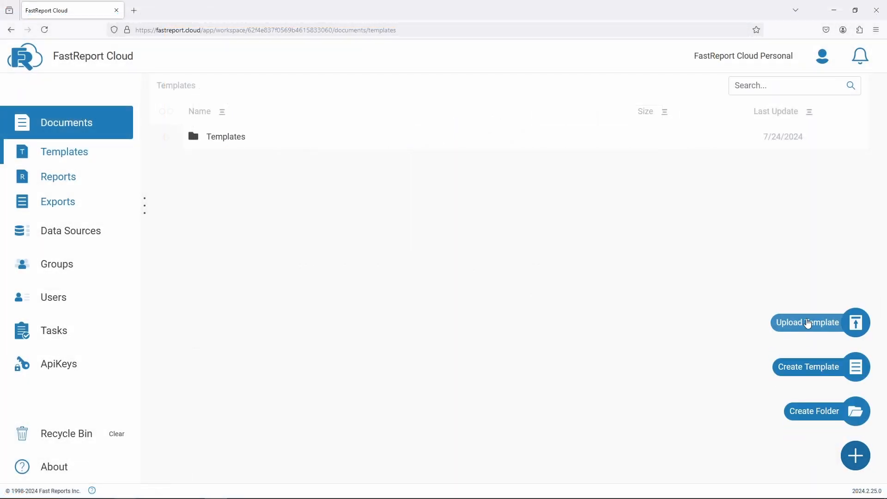
pyautogui.click(808, 322)
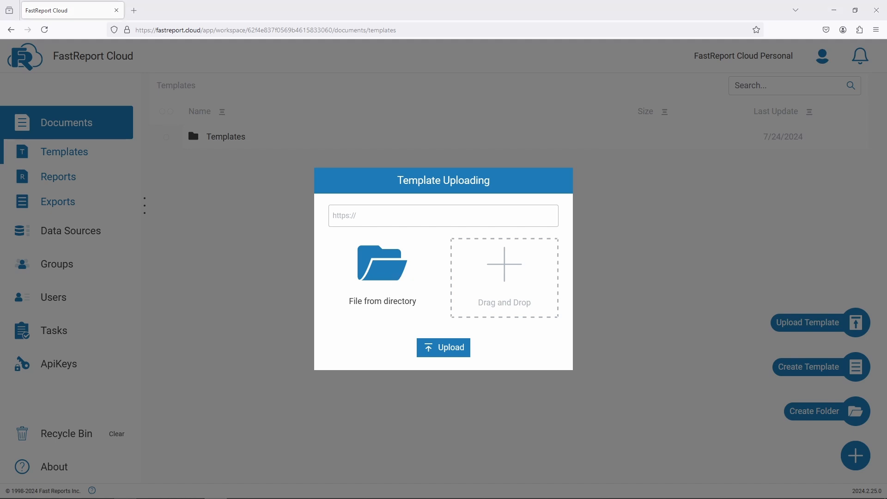
pyautogui.moveTo(388, 346); pyautogui.dragTo(522, 292)
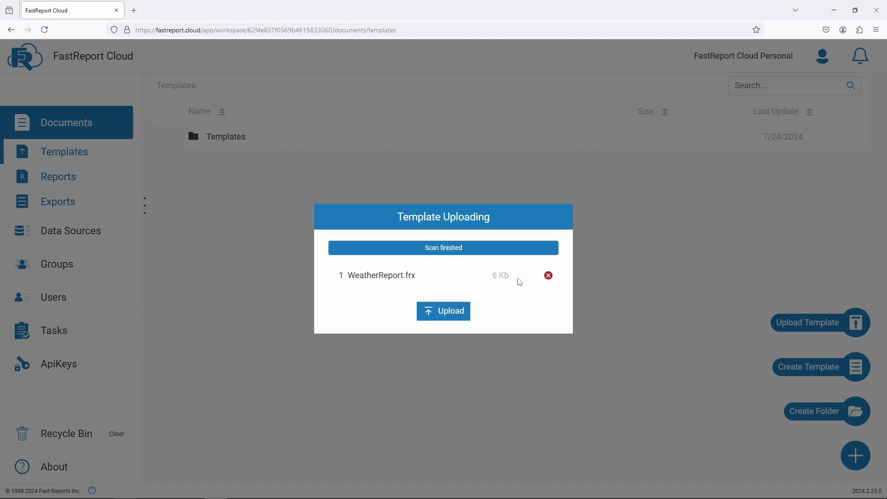
pyautogui.click(455, 320)
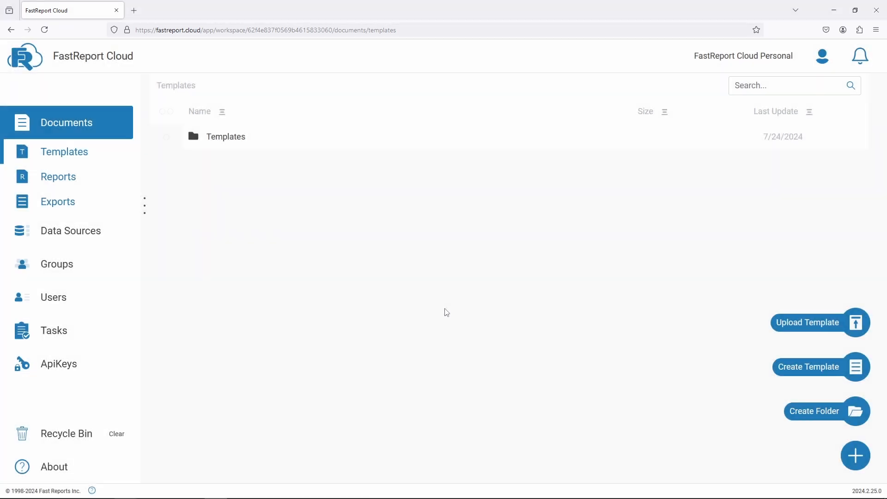
# - Select the uploaded template and inspect the Data Sources section before returning to Documents
pyautogui.click(242, 168)
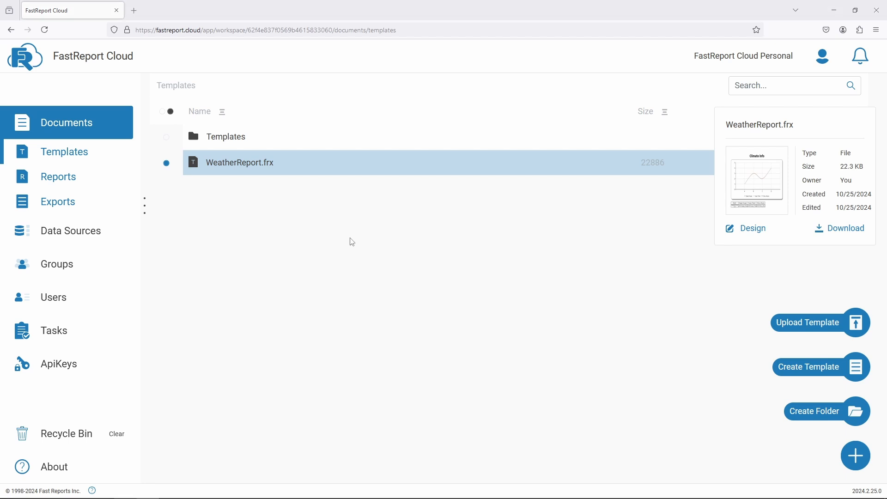
pyautogui.click(104, 232)
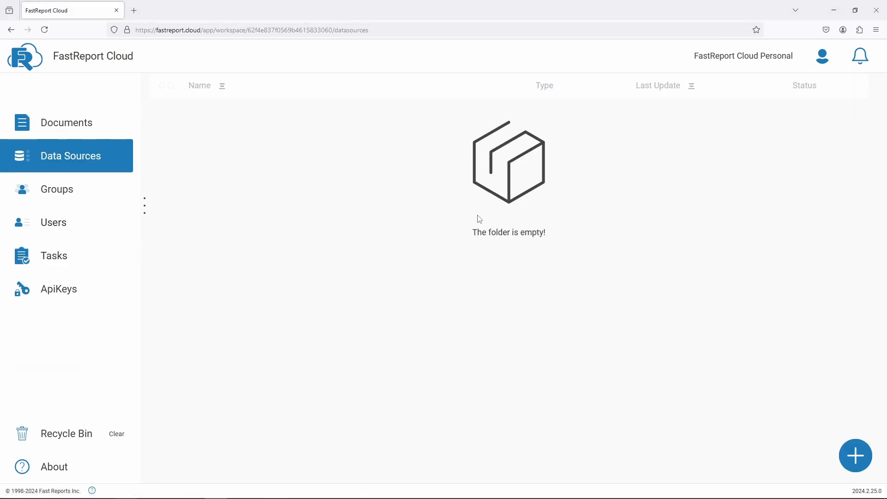
pyautogui.click(73, 123)
# - Open WeatherReport.frx in the Online Designer and inspect the chart's settings in the Chart editor
pyautogui.rightClick(247, 165)
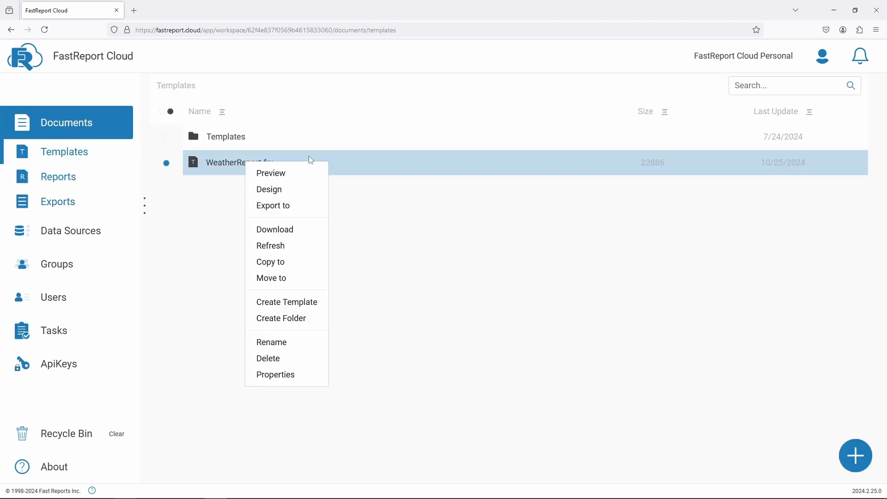
pyautogui.click(293, 194)
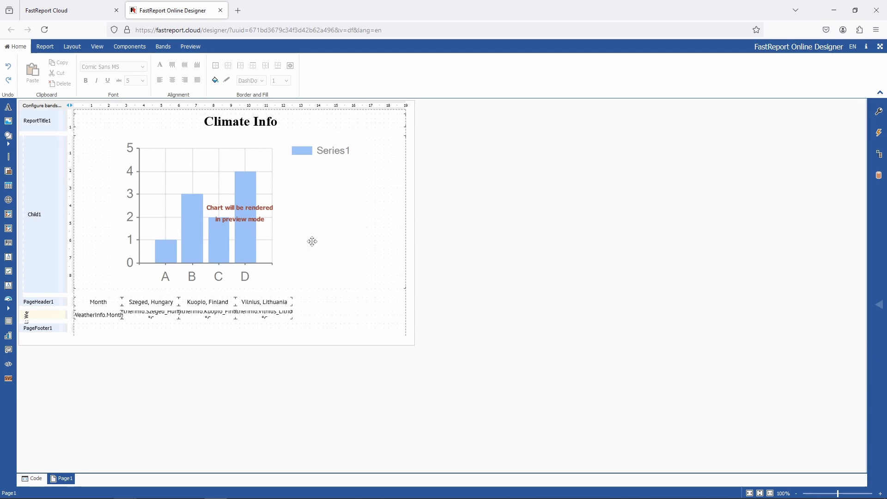
pyautogui.doubleClick(266, 219)
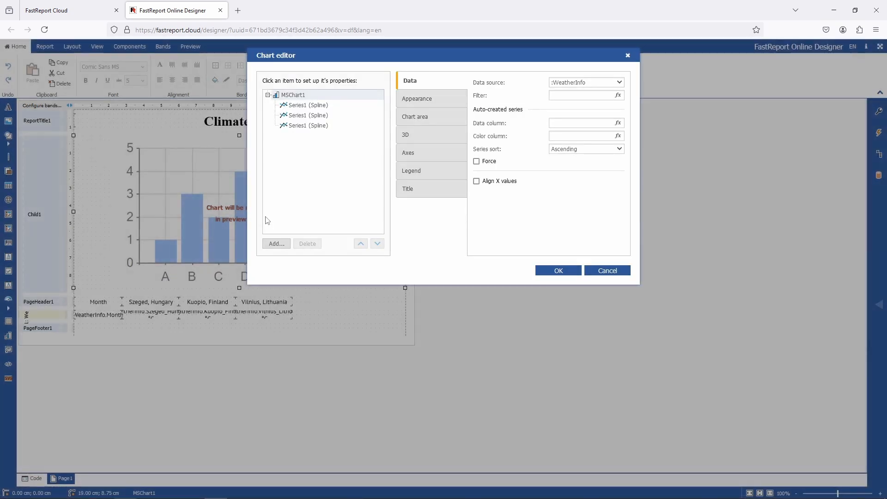
pyautogui.click(628, 56)
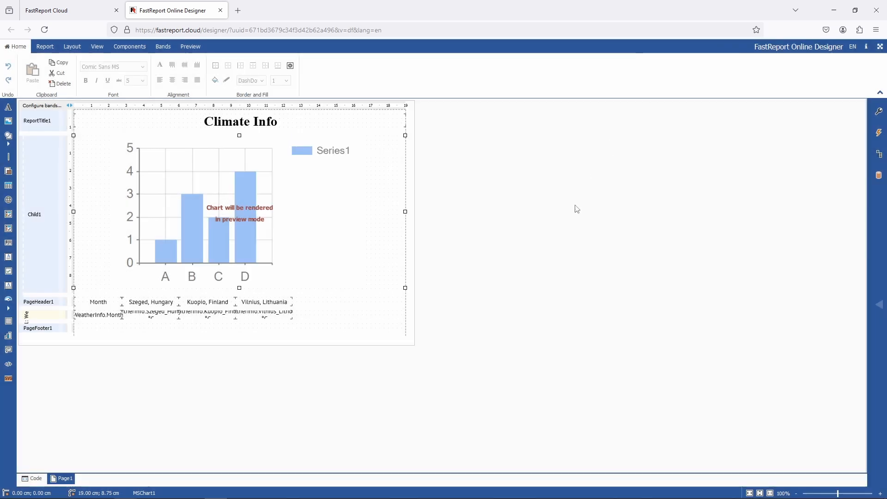
# - Preview the report in the Online Designer, then close the designer tab
pyautogui.click(191, 47)
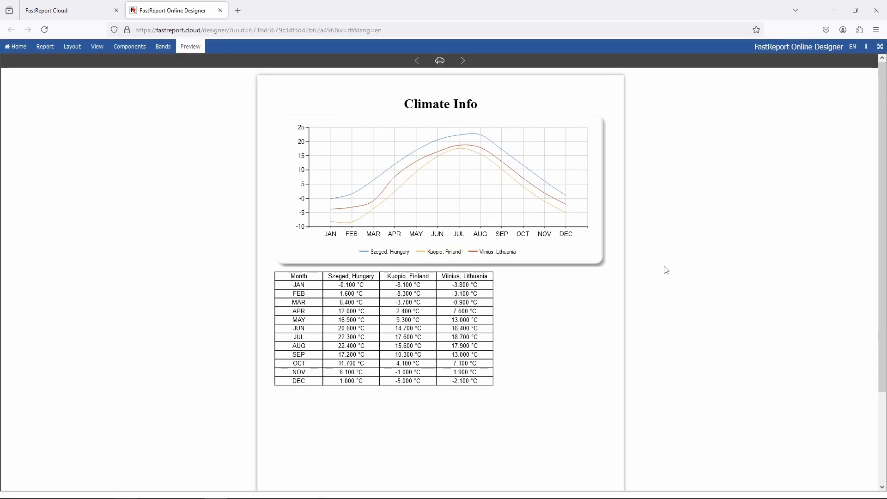
pyautogui.scroll(-2, 664, 268)
pyautogui.scroll(2, 663, 267)
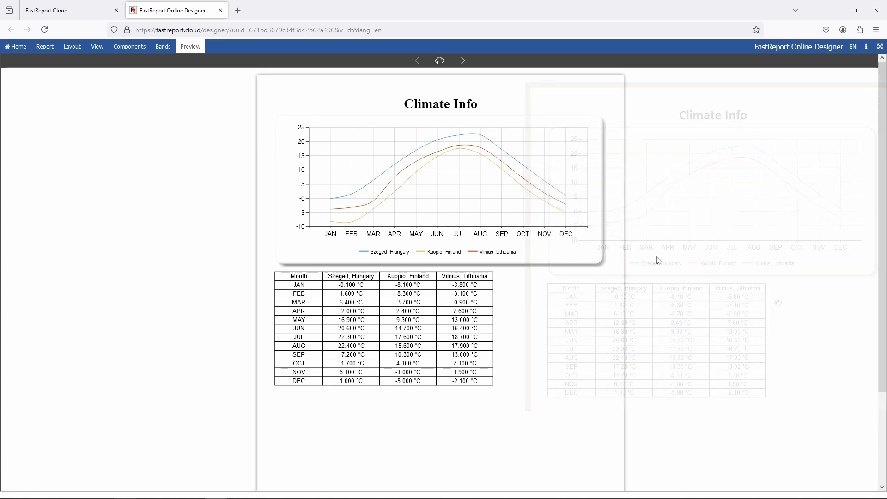
pyautogui.middleClick(170, 9)
pyautogui.click(465, 288)
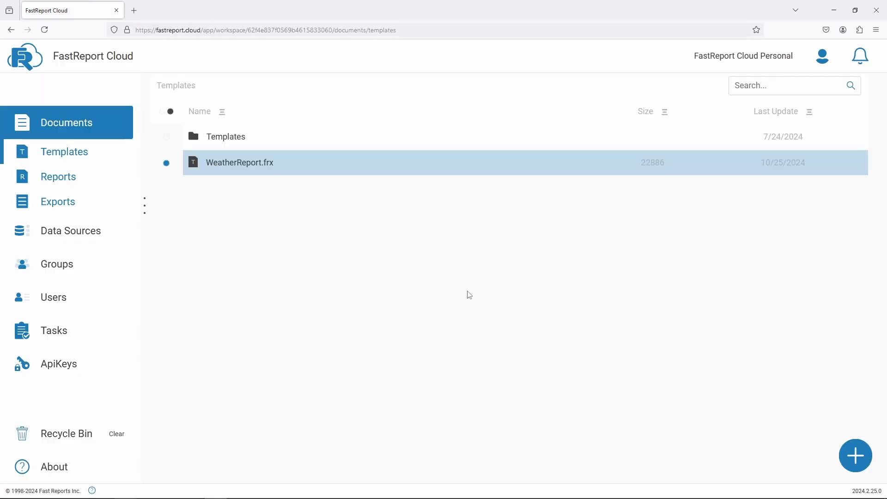
# - Add an MSSQL data source named MSSQL connection and refresh the data source list
pyautogui.rightClick(323, 235)
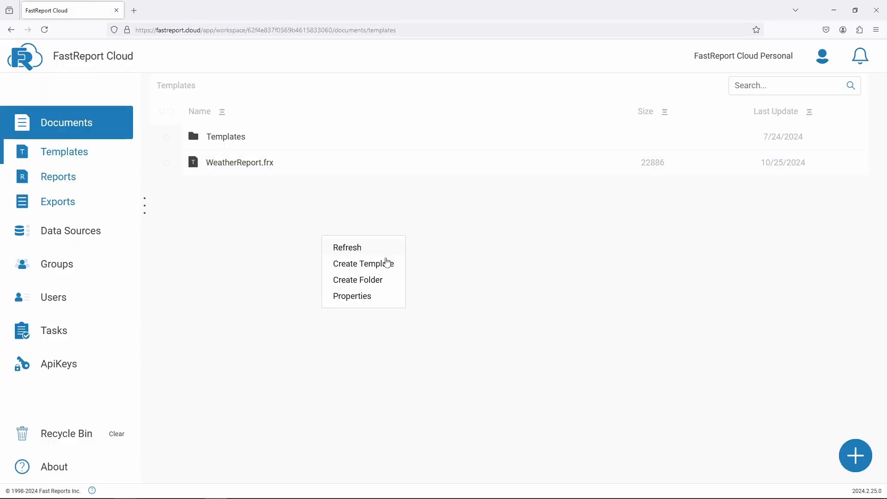
pyautogui.click(267, 264)
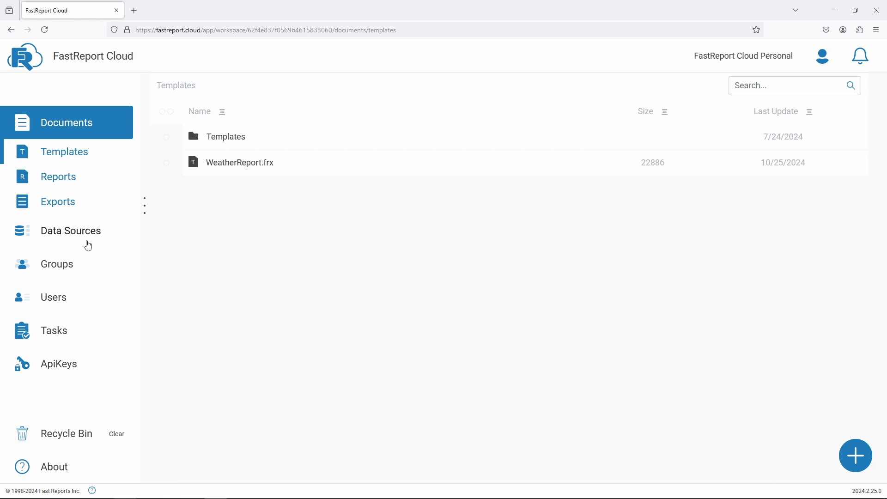
pyautogui.click(86, 240)
pyautogui.rightClick(318, 215)
pyautogui.click(368, 227)
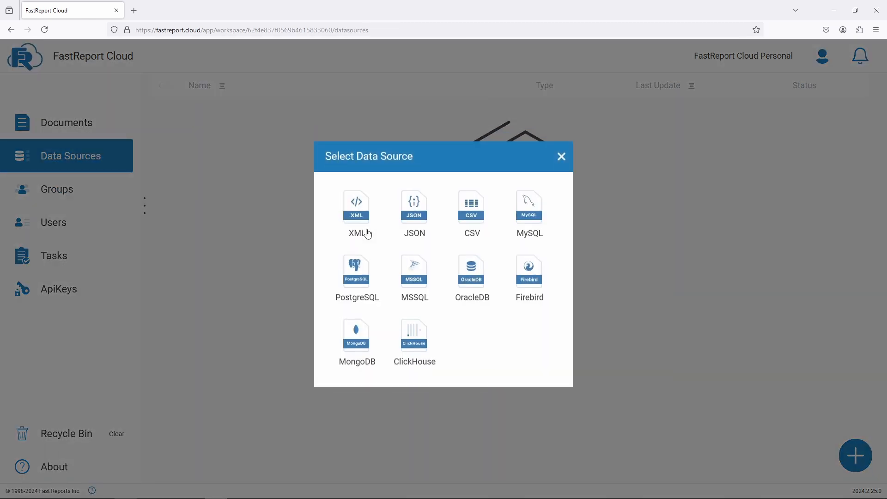
pyautogui.click(420, 284)
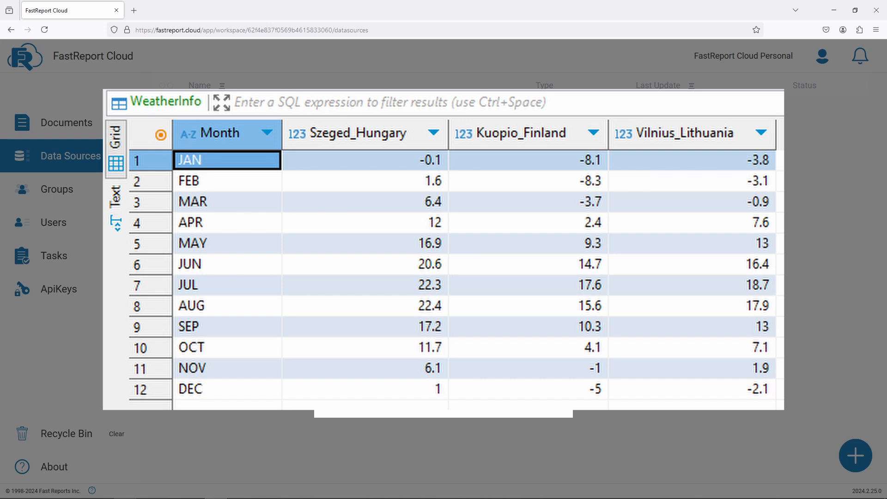
pyautogui.write('MSSQL connection')
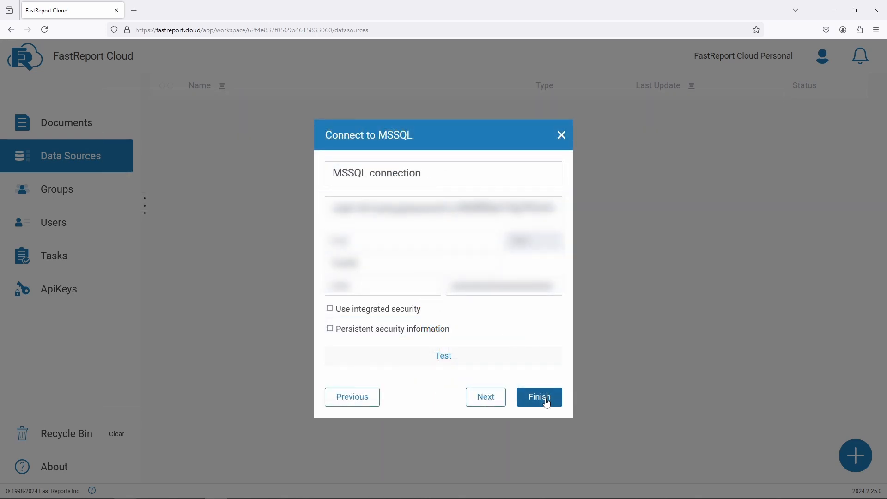
pyautogui.click(540, 397)
pyautogui.rightClick(550, 233)
pyautogui.click(576, 257)
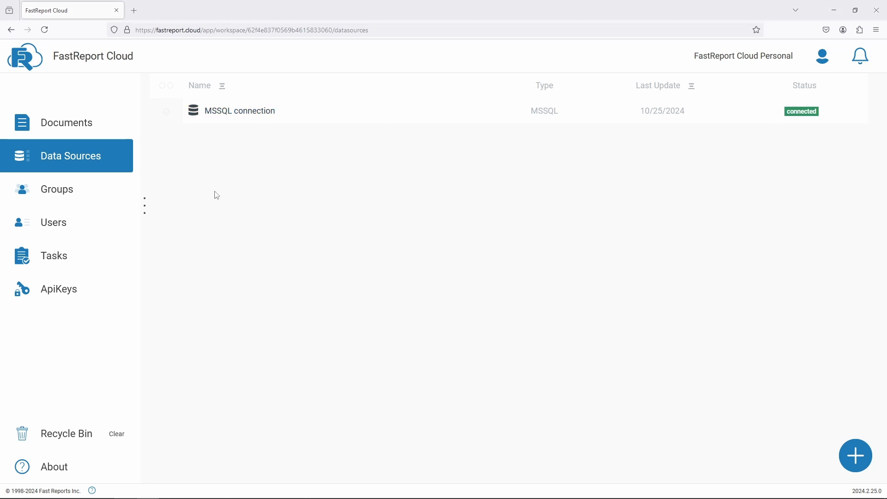
# - Create a new blank template in the Online Designer and open its Data and Properties panels
pyautogui.click(89, 125)
pyautogui.rightClick(398, 262)
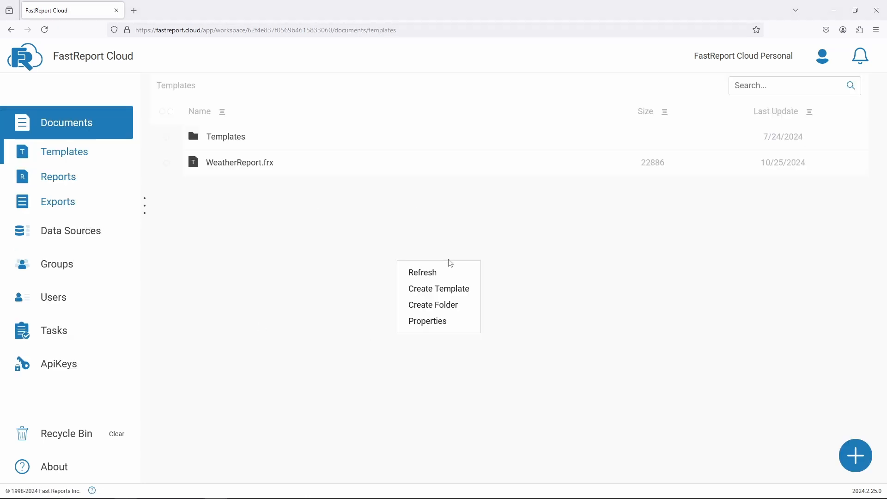
pyautogui.click(463, 291)
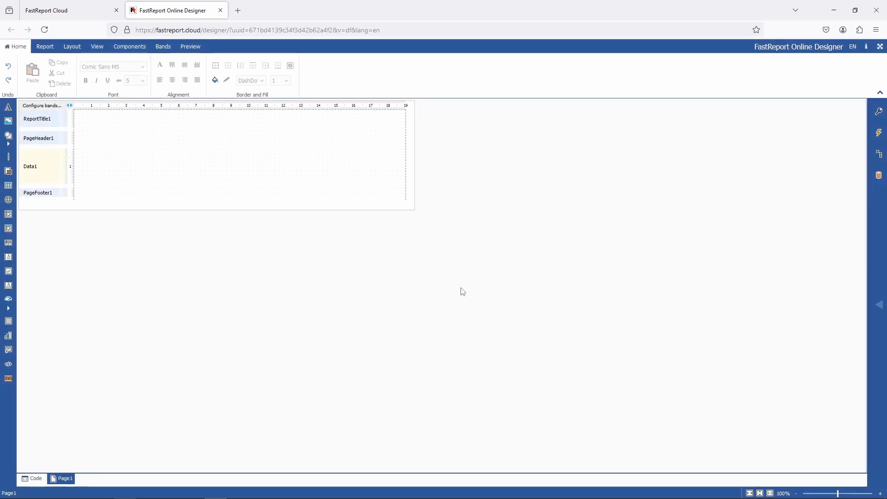
pyautogui.click(879, 176)
pyautogui.click(879, 112)
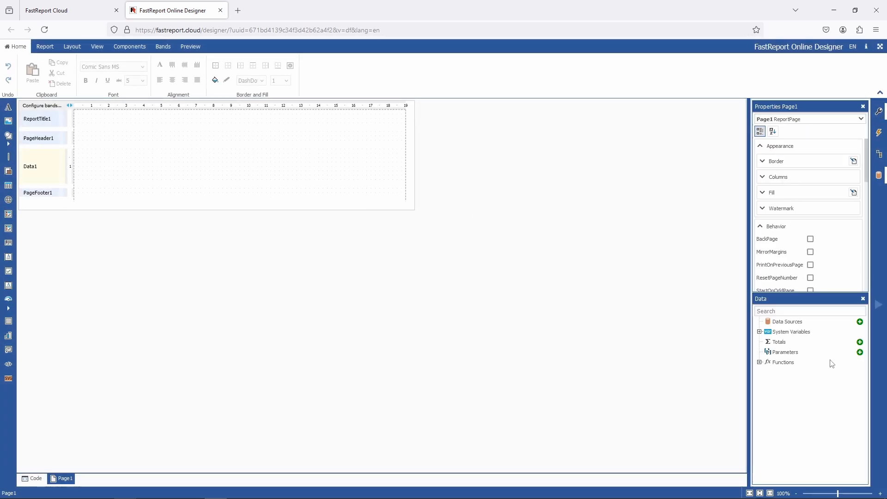
# - Add the tables of the MSSQL - MSSQL connection as a report data source through the Data Wizard
pyautogui.click(860, 322)
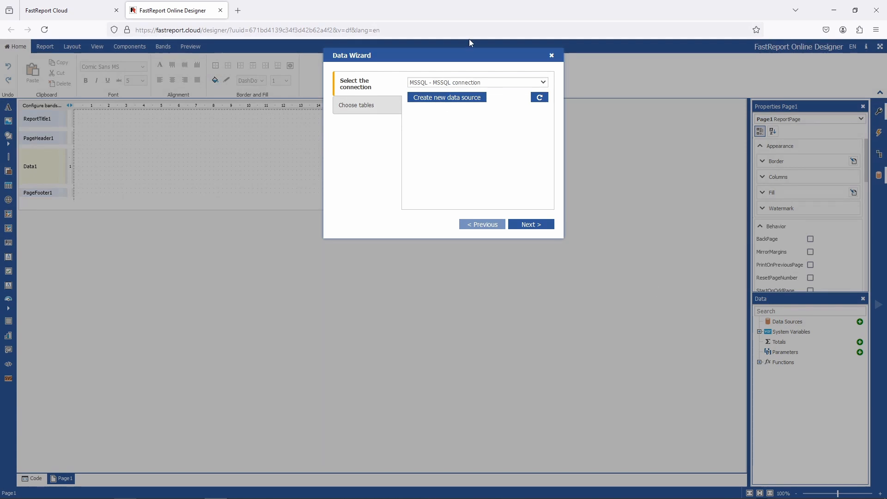
pyautogui.click(468, 84)
pyautogui.click(468, 86)
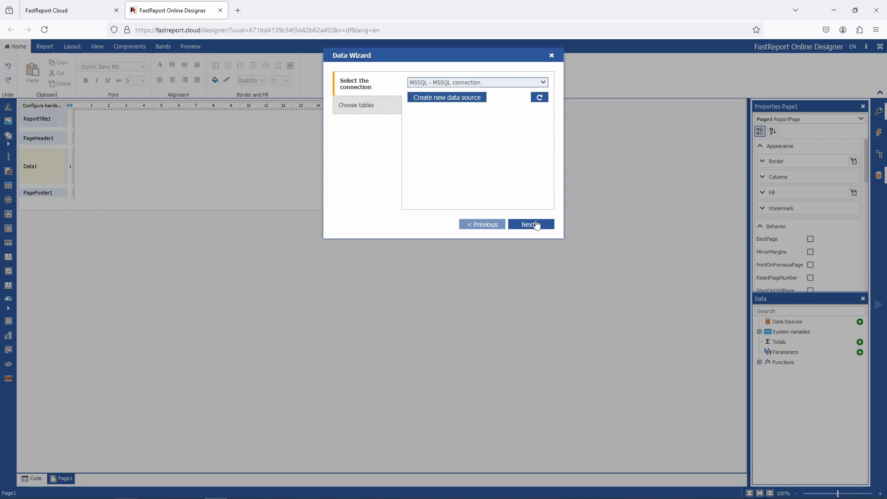
pyautogui.click(531, 224)
pyautogui.scroll(-3, 462, 99)
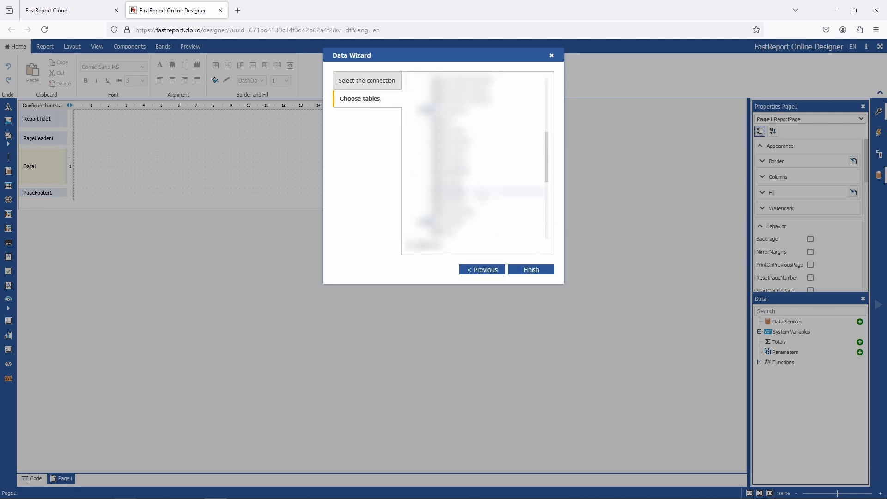
pyautogui.click(531, 272)
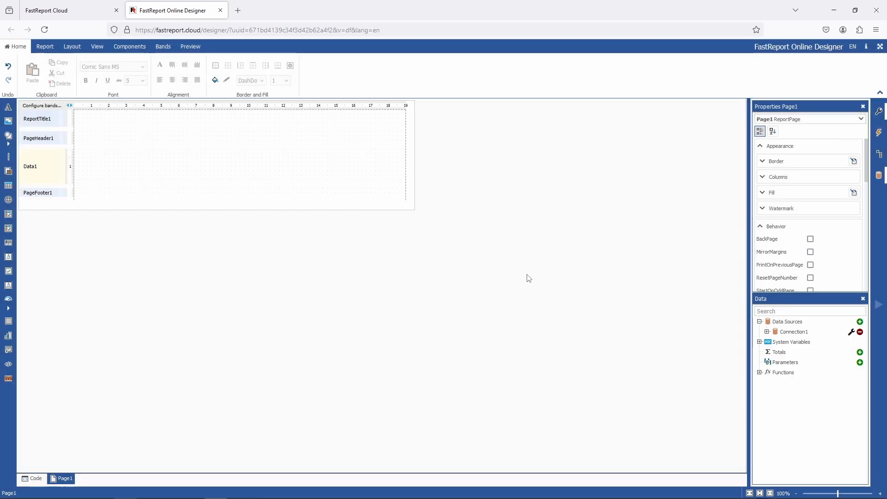
# - Expand the WeatherInfo table and drop its Month, Szeged_Hungary, Kuopio_Finland and Vilnius_Lithuania fields onto the Data band
pyautogui.click(766, 332)
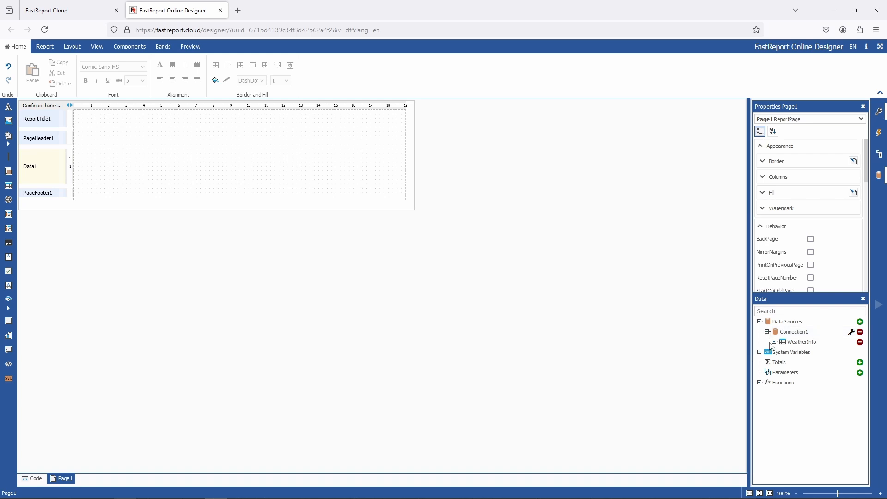
pyautogui.click(774, 342)
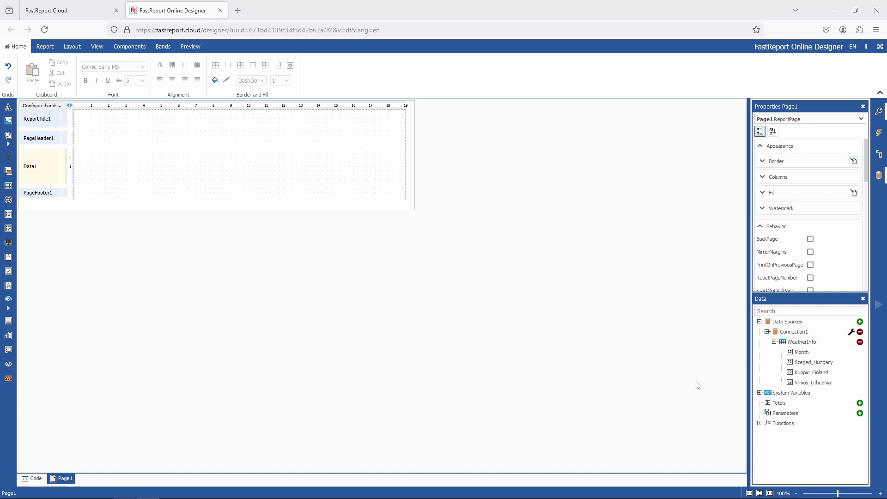
pyautogui.click(802, 354)
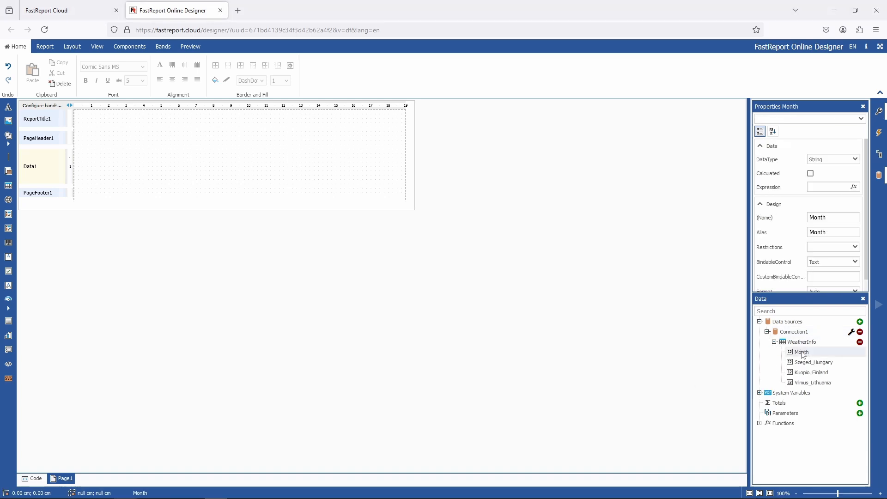
pyautogui.moveTo(802, 353); pyautogui.dragTo(172, 166)
pyautogui.moveTo(830, 375); pyautogui.dragTo(346, 170)
pyautogui.moveTo(87, 165); pyautogui.dragTo(87, 156)
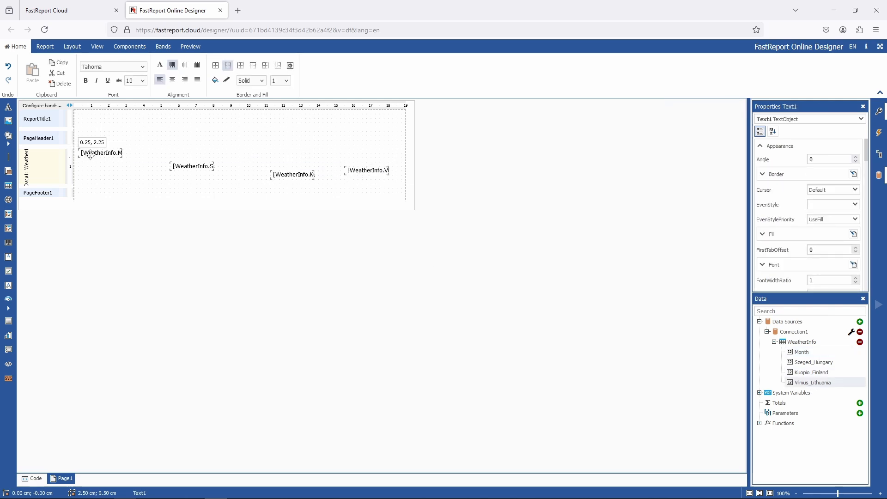
# - Line up the four field objects in one row at the top of the Data band and shrink the band
pyautogui.moveTo(191, 166); pyautogui.dragTo(151, 153)
pyautogui.moveTo(293, 174); pyautogui.dragTo(197, 152)
pyautogui.moveTo(367, 170); pyautogui.dragTo(245, 153)
pyautogui.moveTo(231, 185); pyautogui.dragTo(231, 160)
# - Select the four field objects and duplicate them into the page header
pyautogui.moveTo(287, 161); pyautogui.dragTo(111, 145)
pyautogui.hotkey('ctrl', 'c')
pyautogui.hotkey('ctrl', 'v')
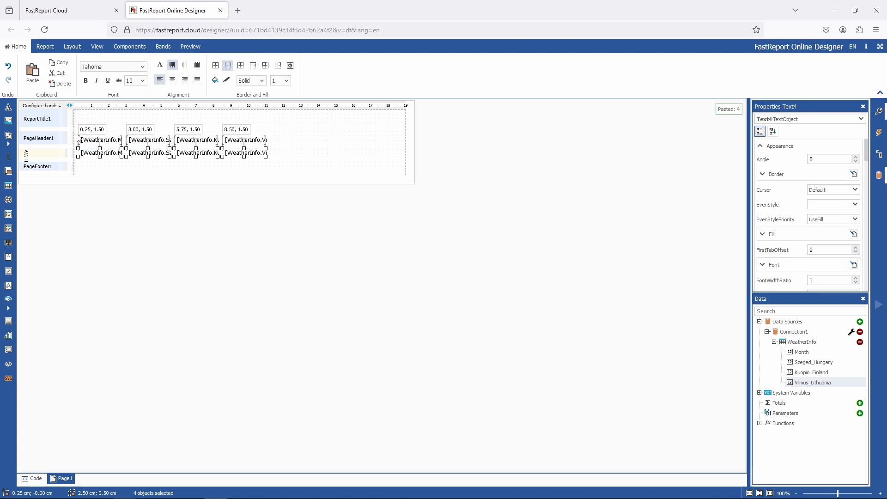
# - Replace the first two page-header field expressions with the plain labels Month and Szeged, Hungary
pyautogui.click(109, 138)
pyautogui.click(285, 135)
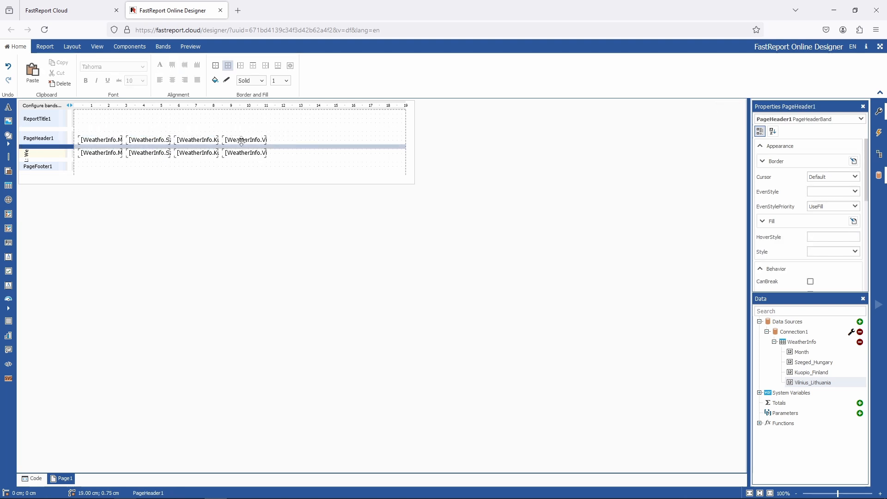
pyautogui.doubleClick(115, 141)
pyautogui.press('End')
pyautogui.press('BackSpace')
pyautogui.hotkey('ctrl', 'Left')
pyautogui.hotkey('shift', 'Home')
pyautogui.press('BackSpace')
pyautogui.click(489, 247)
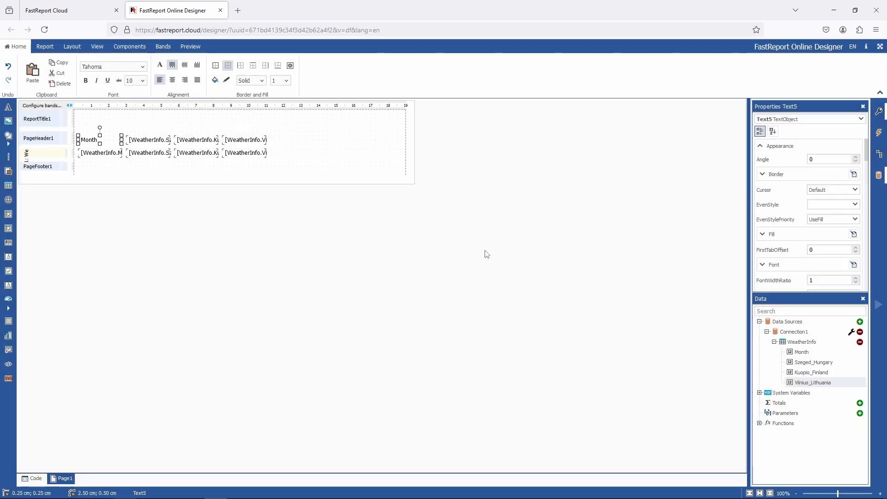
pyautogui.doubleClick(148, 140)
pyautogui.press('Left')
pyautogui.press('Left')
pyautogui.press('Left')
pyautogui.press('Left')
pyautogui.press('Left')
pyautogui.press('Left')
pyautogui.press('BackSpace')
pyautogui.write(',')
pyautogui.press('Left')
pyautogui.press('Left')
pyautogui.press('Left')
pyautogui.press('Left')
pyautogui.press('Left')
pyautogui.press('Left')
pyautogui.press('Left')
pyautogui.press('Left')
pyautogui.hotkey('shift', 'Home')
pyautogui.press('BackSpace')
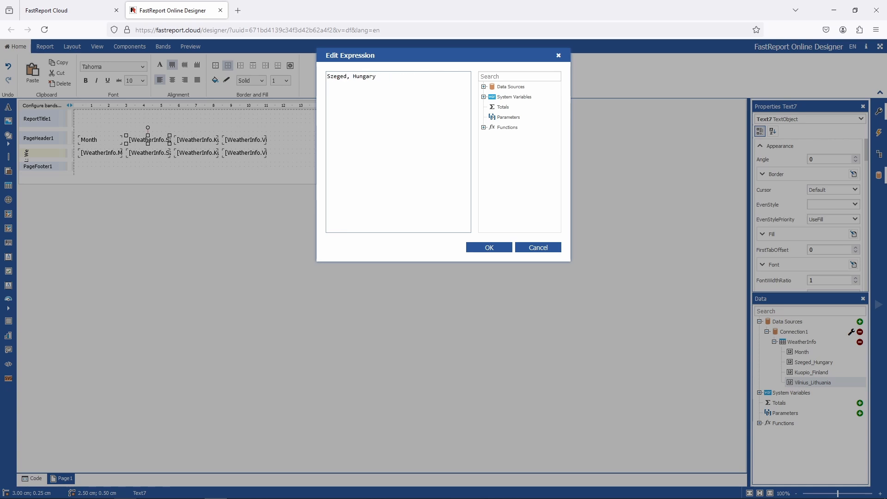
pyautogui.click(489, 247)
# - Replace the other two page-header field expressions with the labels Kuopio, Finland and Vilnius, Lithuania
pyautogui.doubleClick(196, 139)
pyautogui.write(',')
pyautogui.press('Left')
pyautogui.press('Left')
pyautogui.press('Left')
pyautogui.press('Left')
pyautogui.press('Left')
pyautogui.press('Left')
pyautogui.press('Left')
pyautogui.press('Left')
pyautogui.hotkey('shift', 'Home')
pyautogui.press('BackSpace')
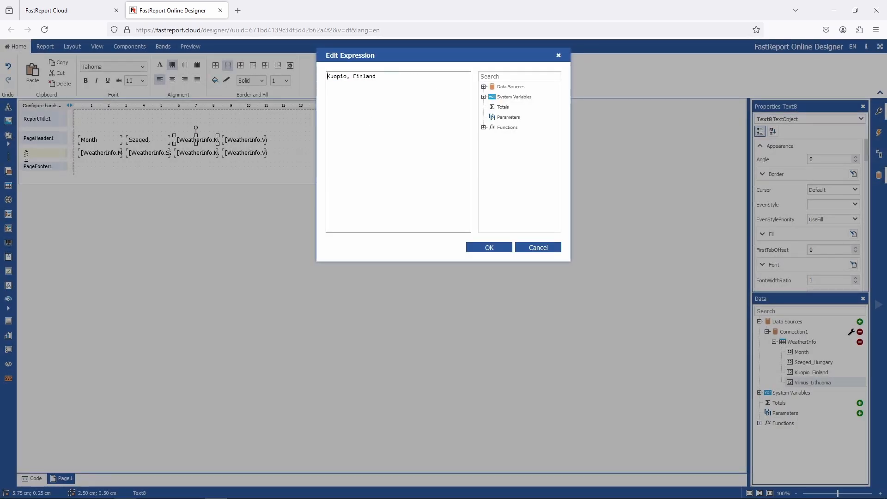
pyautogui.click(489, 247)
pyautogui.doubleClick(244, 140)
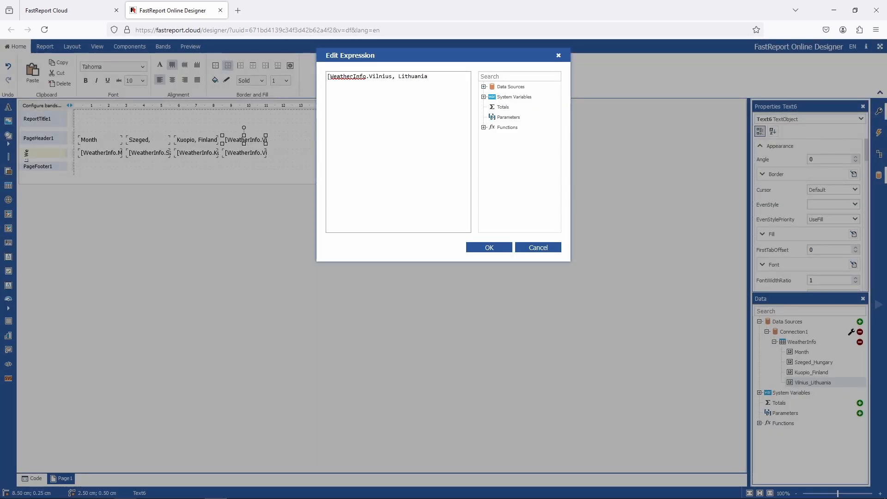
pyautogui.press('Left')
pyautogui.press('Left')
pyautogui.press('Left')
pyautogui.press('Left')
pyautogui.press('Left')
pyautogui.press('Left')
pyautogui.press('Left')
pyautogui.press('Left')
pyautogui.press('Left')
pyautogui.hotkey('shift', 'Home')
pyautogui.press('BackSpace')
pyautogui.click(488, 248)
# - Resize and reposition the page-header labels so each one fits its text, checking the layout in preview
pyautogui.hotkey('ctrl', 'a')
pyautogui.moveTo(122, 143); pyautogui.dragTo(174, 144)
pyautogui.click(102, 153)
pyautogui.click(148, 140)
pyautogui.click(196, 140)
pyautogui.moveTo(218, 143); pyautogui.dragTo(222, 144)
pyautogui.click(245, 140)
pyautogui.moveTo(266, 144); pyautogui.dragTo(255, 139)
pyautogui.click(287, 154)
pyautogui.click(190, 47)
pyautogui.click(45, 46)
pyautogui.click(148, 140)
pyautogui.moveTo(196, 140); pyautogui.dragTo(178, 143)
pyautogui.click(255, 140)
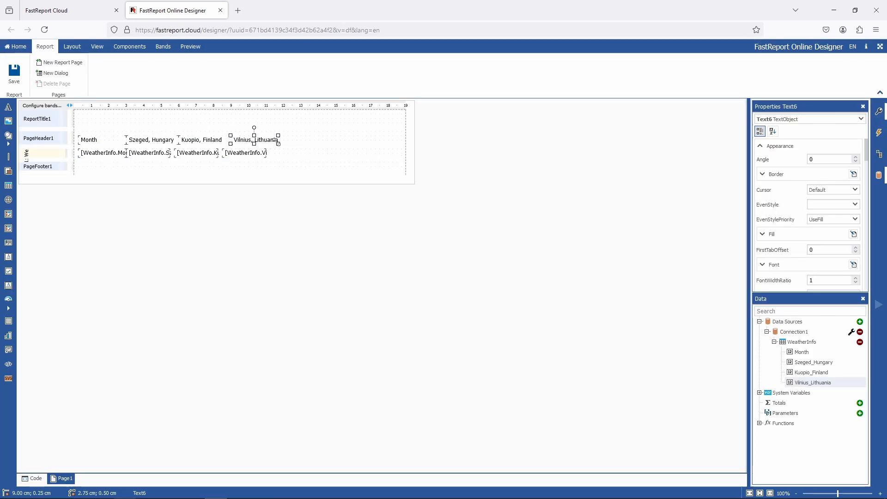
pyautogui.moveTo(278, 144); pyautogui.dragTo(283, 144)
pyautogui.click(189, 47)
pyautogui.click(45, 46)
# - Resize and shift the data-band fields so each matches the width and position of its header label
pyautogui.moveTo(126, 143); pyautogui.dragTo(113, 143)
pyautogui.click(102, 153)
pyautogui.moveTo(125, 156); pyautogui.dragTo(113, 158)
pyautogui.moveTo(244, 154); pyautogui.dragTo(252, 154)
pyautogui.moveTo(184, 157); pyautogui.dragTo(189, 157)
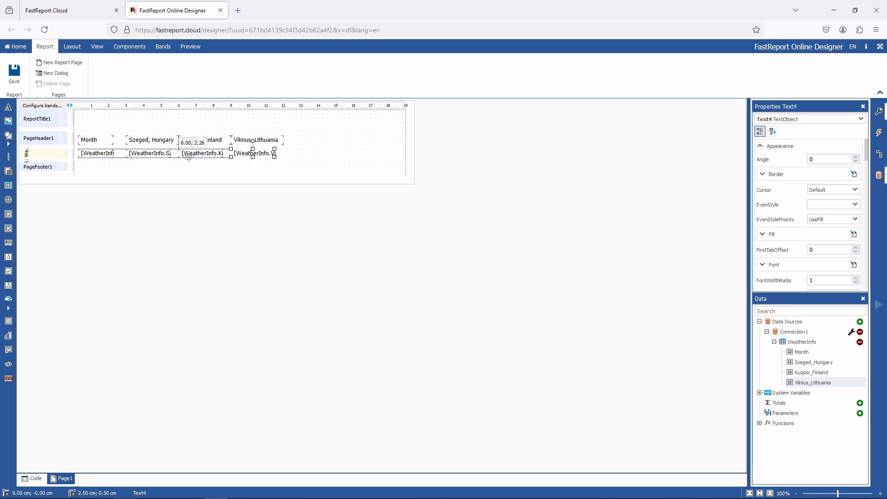
pyautogui.click(148, 154)
pyautogui.moveTo(145, 131); pyautogui.dragTo(250, 154)
pyautogui.moveTo(191, 141); pyautogui.dragTo(177, 142)
pyautogui.click(240, 153)
pyautogui.moveTo(262, 157); pyautogui.dragTo(271, 158)
pyautogui.click(189, 154)
pyautogui.moveTo(209, 157); pyautogui.dragTo(218, 158)
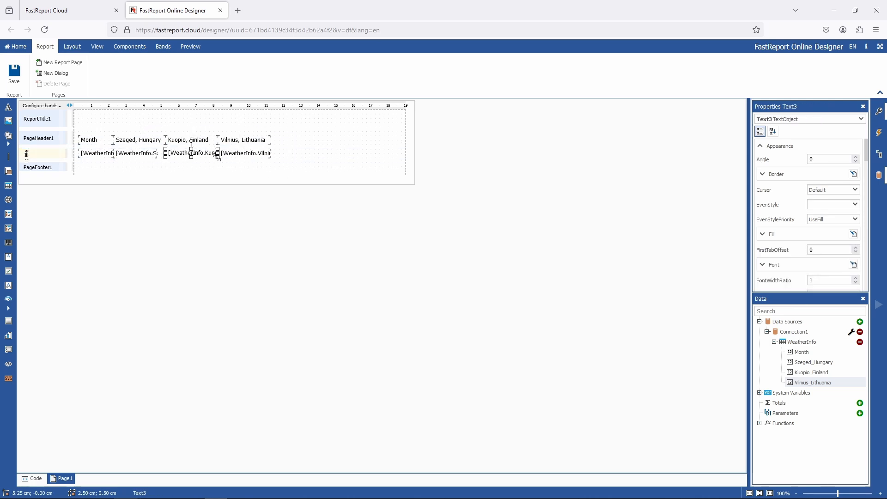
pyautogui.click(139, 154)
pyautogui.moveTo(158, 157); pyautogui.dragTo(165, 158)
# - Select all eight field objects, give them full borders and preview the resulting table
pyautogui.moveTo(279, 136); pyautogui.dragTo(96, 161)
pyautogui.click(16, 46)
pyautogui.click(216, 66)
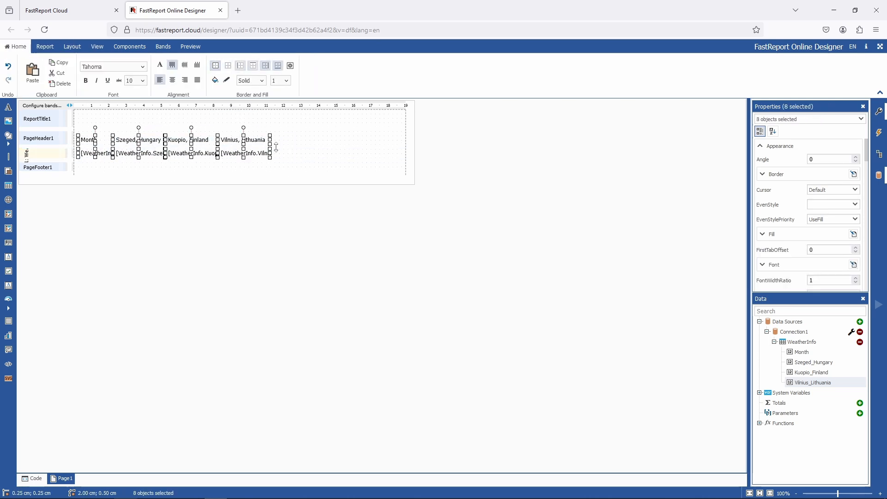
pyautogui.click(301, 139)
pyautogui.click(190, 47)
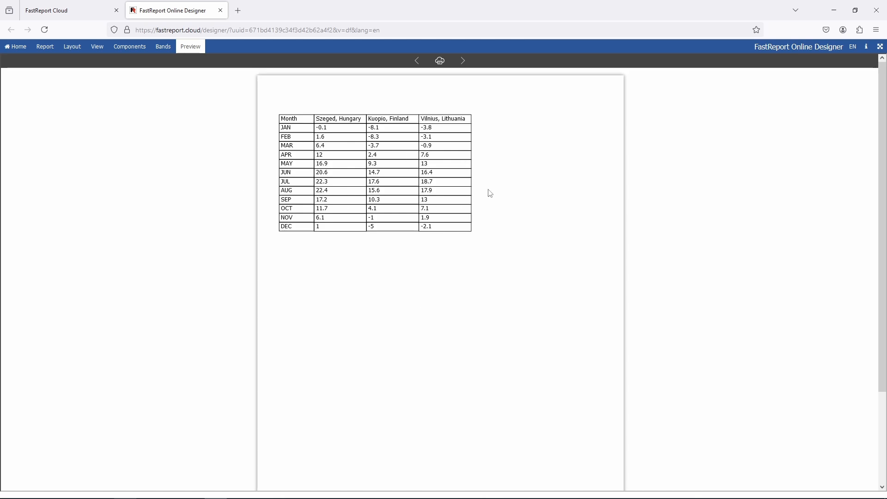
pyautogui.click(45, 47)
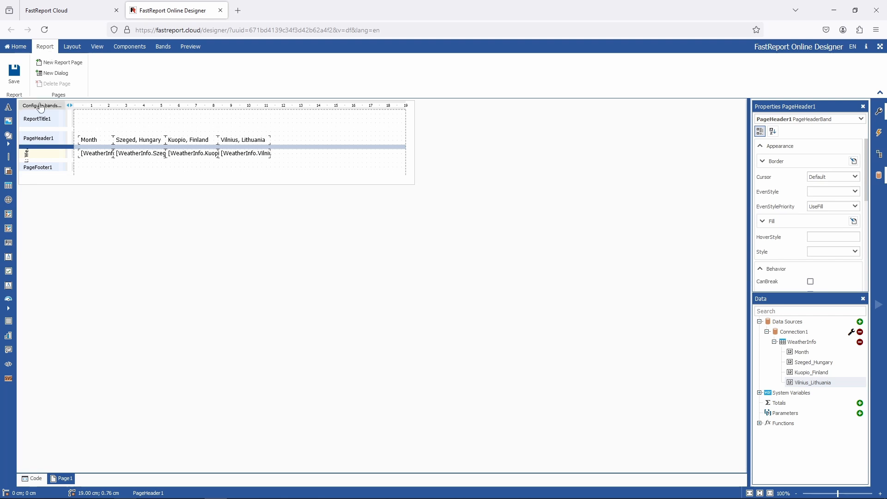
# - Save the report, add a child band under the report title and enlarge it to about 6.25 cm tall
pyautogui.click(14, 72)
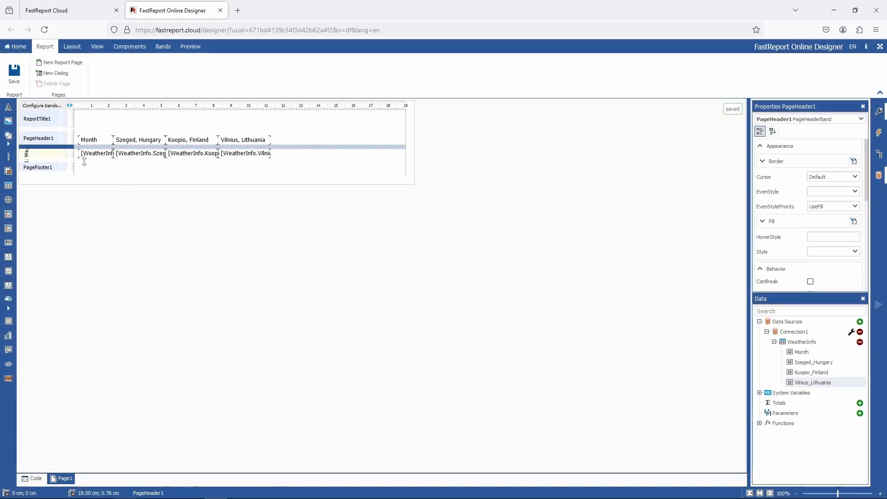
pyautogui.click(56, 119)
pyautogui.click(92, 146)
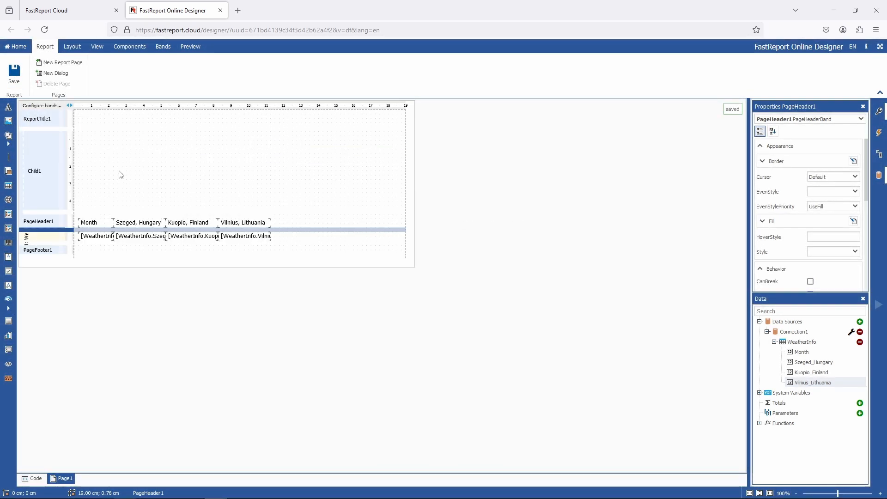
pyautogui.moveTo(122, 215); pyautogui.dragTo(121, 240)
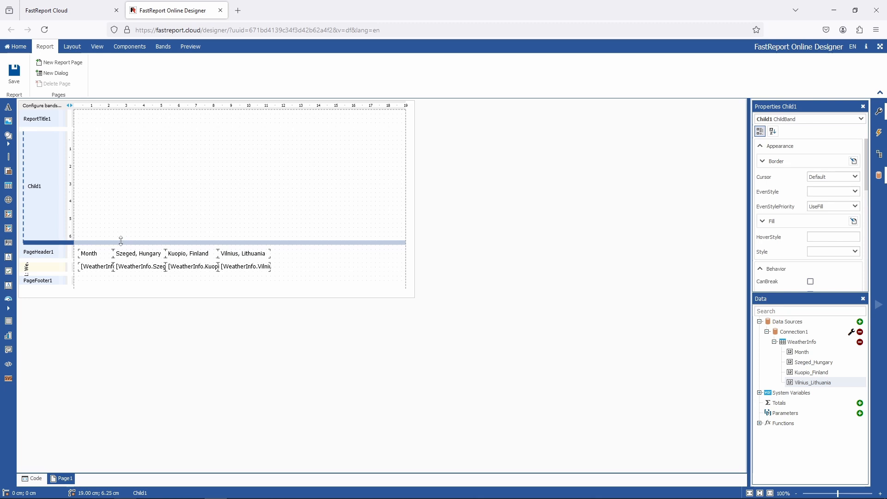
# - Insert a chart into the child band, stretch it across the full band width, and preview the report
pyautogui.click(8, 336)
pyautogui.click(133, 168)
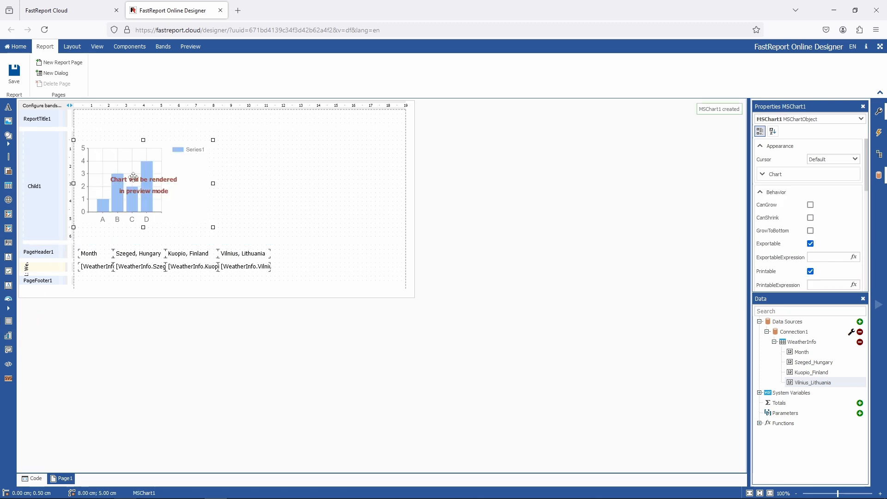
pyautogui.moveTo(213, 218); pyautogui.dragTo(405, 240)
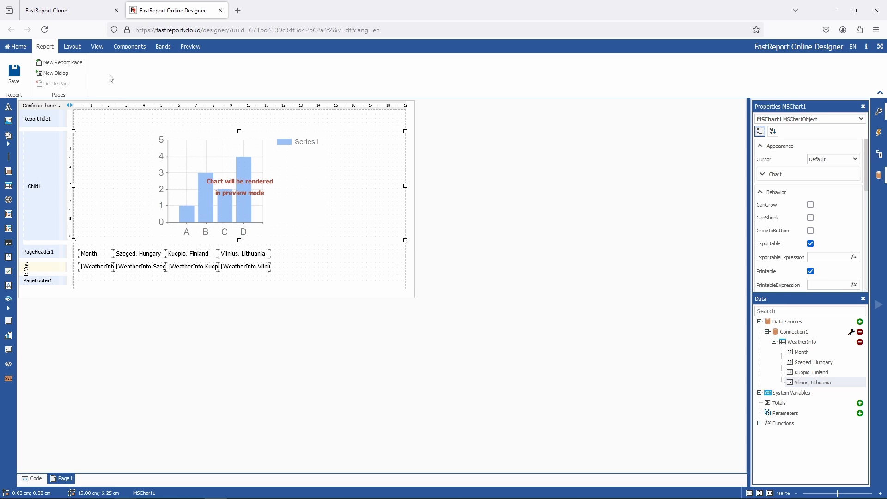
pyautogui.click(182, 48)
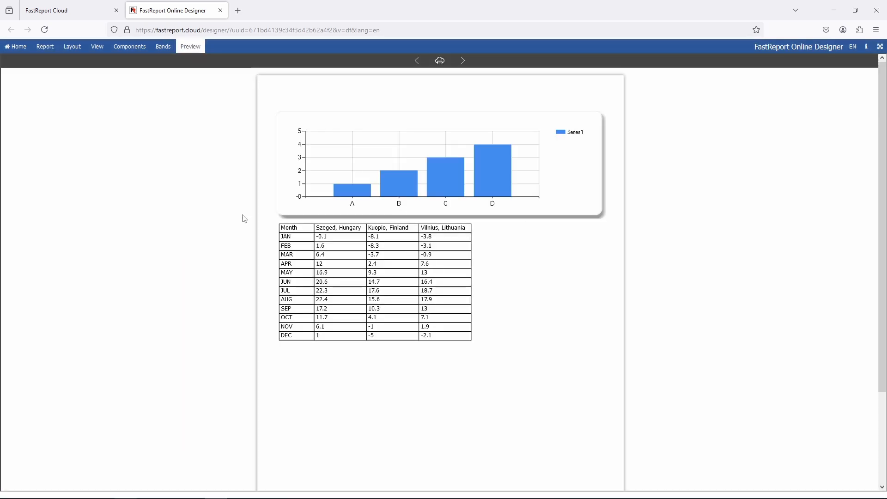
pyautogui.click(43, 46)
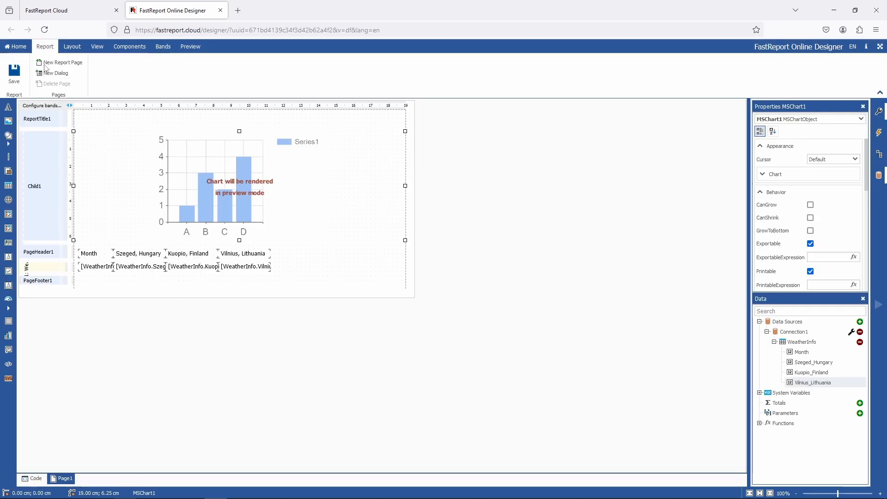
# - Open the chart editor, set the chart's data source to WeatherInfo and delete the default series
pyautogui.doubleClick(208, 203)
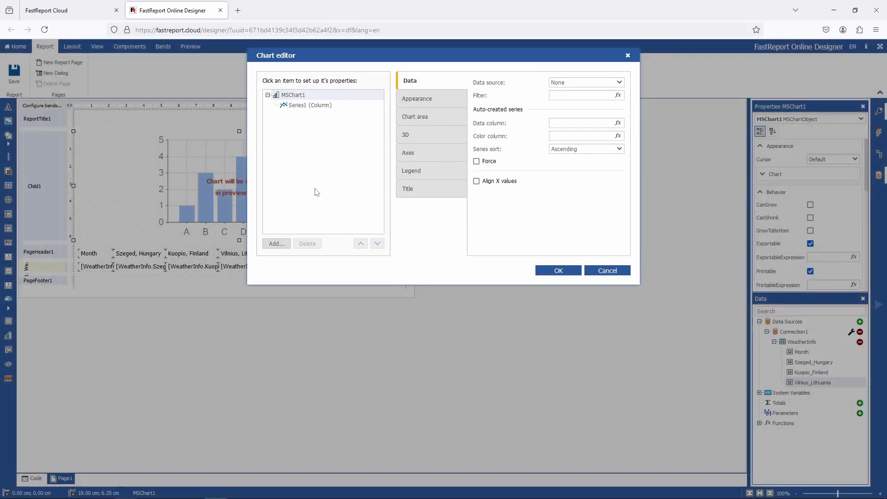
pyautogui.click(560, 83)
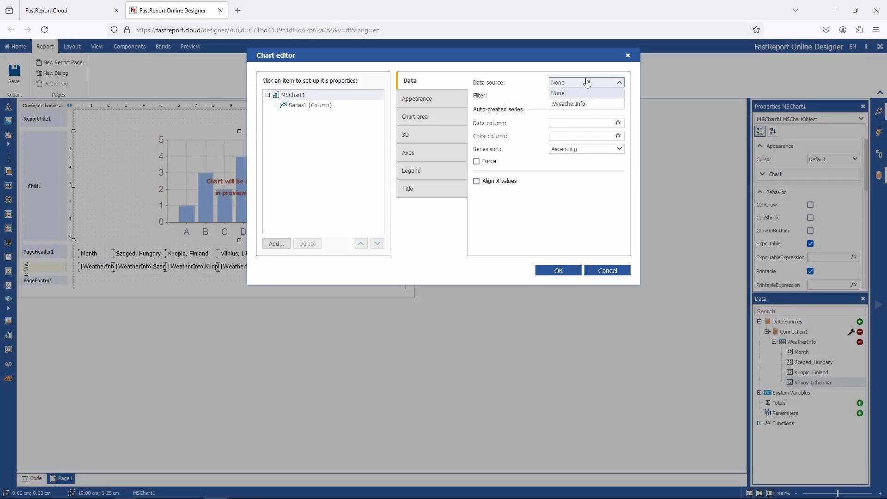
pyautogui.click(599, 105)
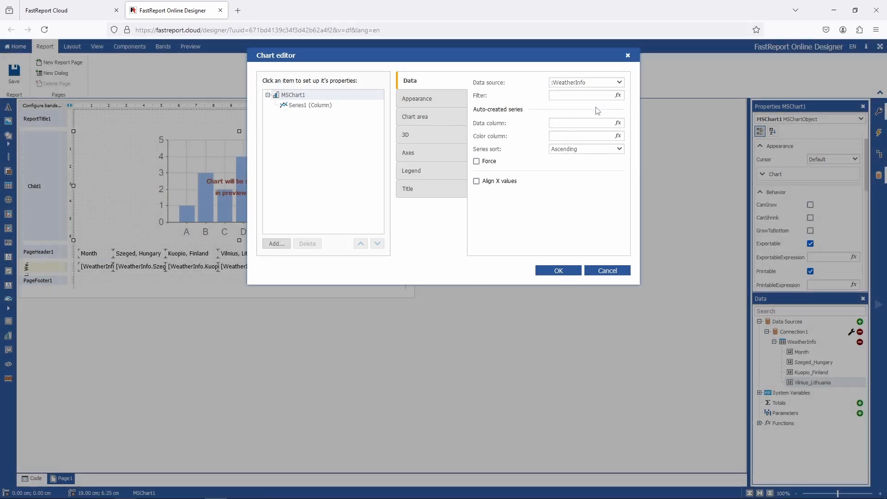
pyautogui.click(305, 106)
pyautogui.press('Delete')
# - Add three Spline series to the chart
pyautogui.click(277, 244)
pyautogui.click(376, 119)
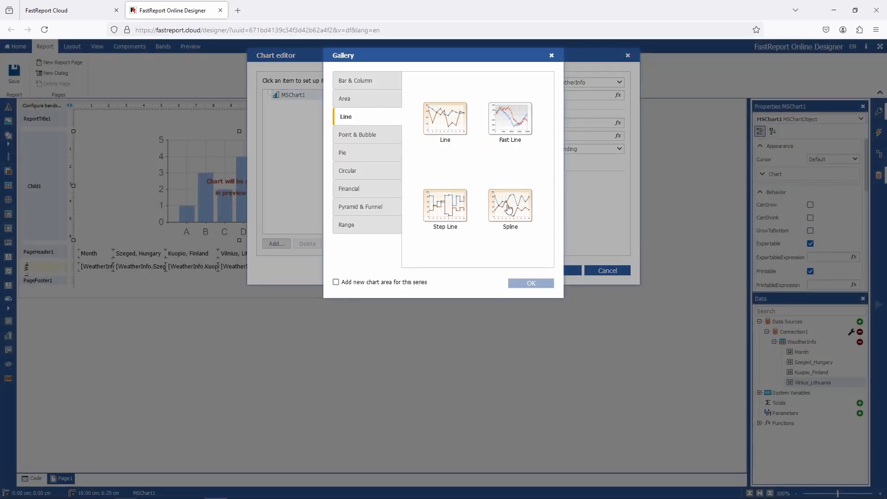
pyautogui.click(509, 209)
pyautogui.click(531, 283)
pyautogui.click(277, 244)
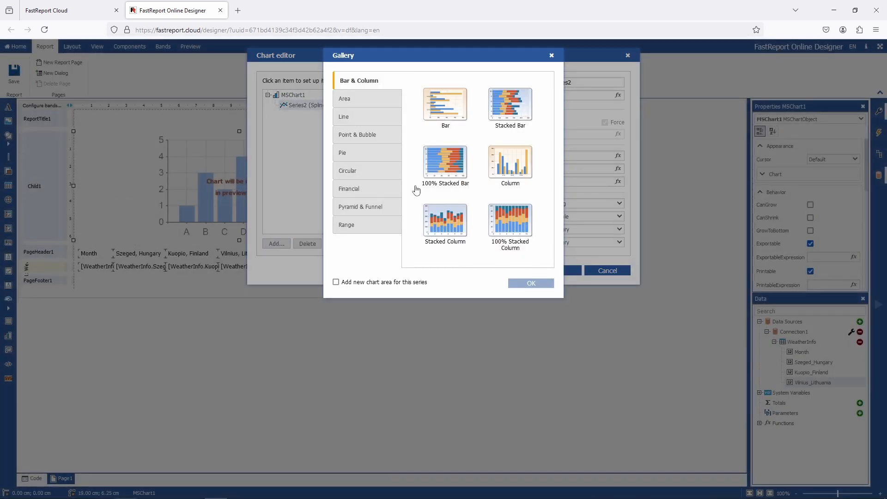
pyautogui.click(367, 118)
pyautogui.click(511, 206)
pyautogui.click(532, 283)
pyautogui.click(276, 244)
pyautogui.click(368, 118)
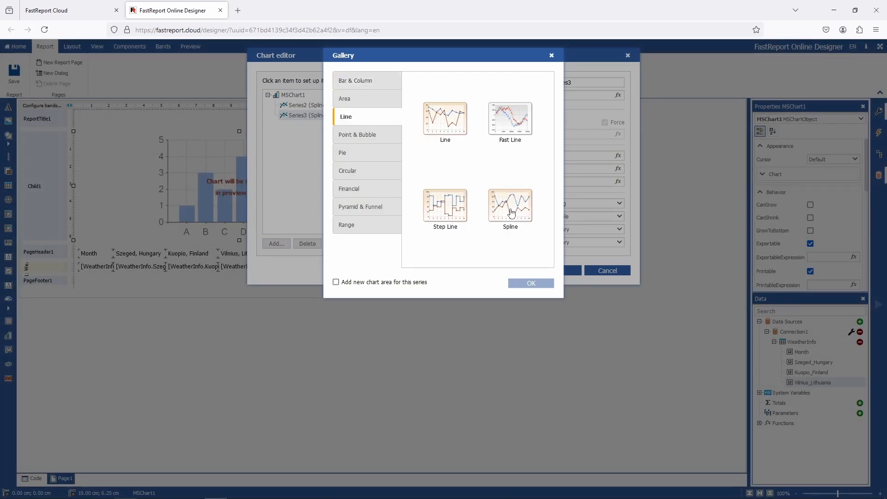
pyautogui.click(510, 212)
pyautogui.click(519, 283)
# - Set the first series' X value to WeatherInfo.Month, Y value to WeatherInfo.Szeged_Hungary, and name it after Szeged
pyautogui.click(308, 106)
pyautogui.click(618, 156)
pyautogui.click(485, 87)
pyautogui.moveTo(525, 116); pyautogui.dragTo(422, 127)
pyautogui.click(498, 247)
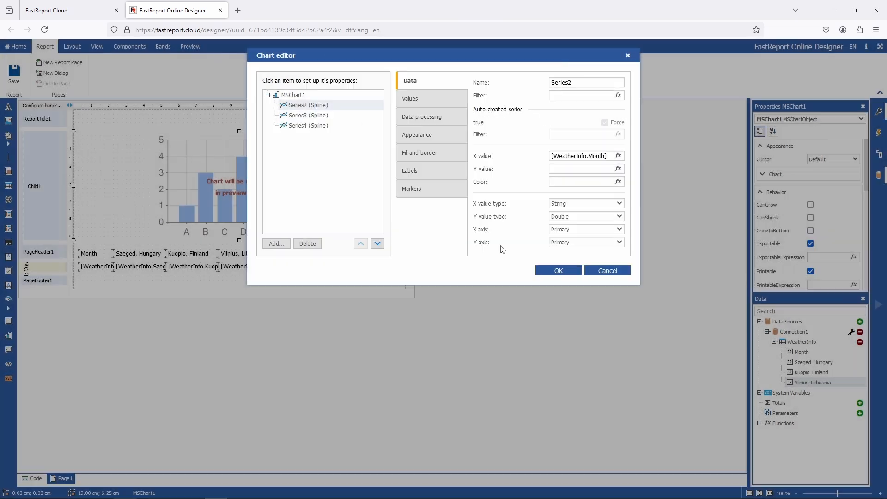
pyautogui.click(618, 169)
pyautogui.moveTo(536, 127); pyautogui.dragTo(375, 78)
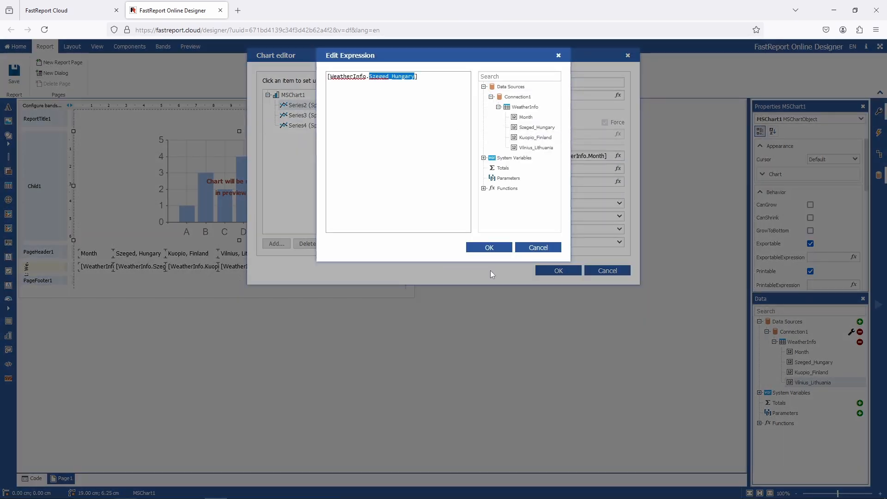
pyautogui.click(490, 247)
pyautogui.doubleClick(577, 83)
pyautogui.write('Szeged_Hungary')
# - Set the second series' X value to WeatherInfo.Month, Y value to WeatherInfo.Kuopio_Finland, and name it Kuopio, Finland
pyautogui.click(358, 115)
pyautogui.click(618, 156)
pyautogui.moveTo(524, 117); pyautogui.dragTo(426, 127)
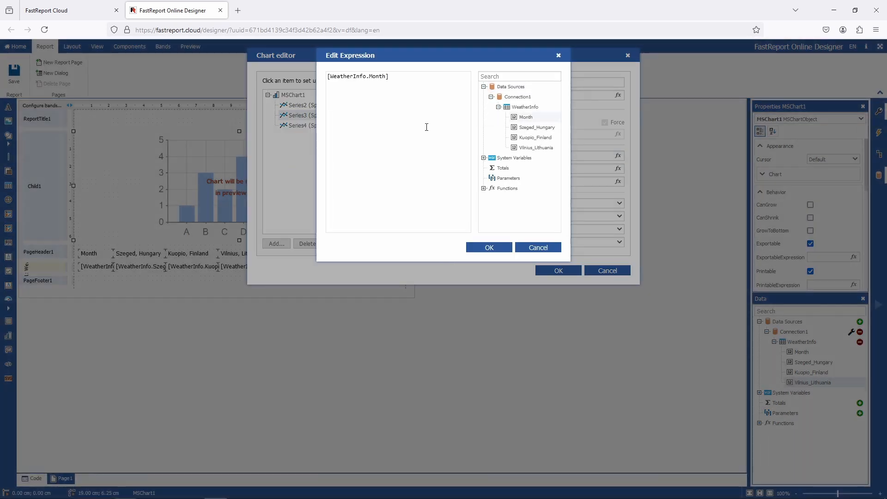
pyautogui.click(489, 248)
pyautogui.click(618, 168)
pyautogui.click(484, 86)
pyautogui.moveTo(536, 137); pyautogui.dragTo(423, 128)
pyautogui.click(489, 248)
pyautogui.moveTo(588, 170); pyautogui.dragTo(619, 169)
pyautogui.hotkey('ctrl', 'c')
pyautogui.doubleClick(572, 84)
pyautogui.hotkey('ctrl', 'v')
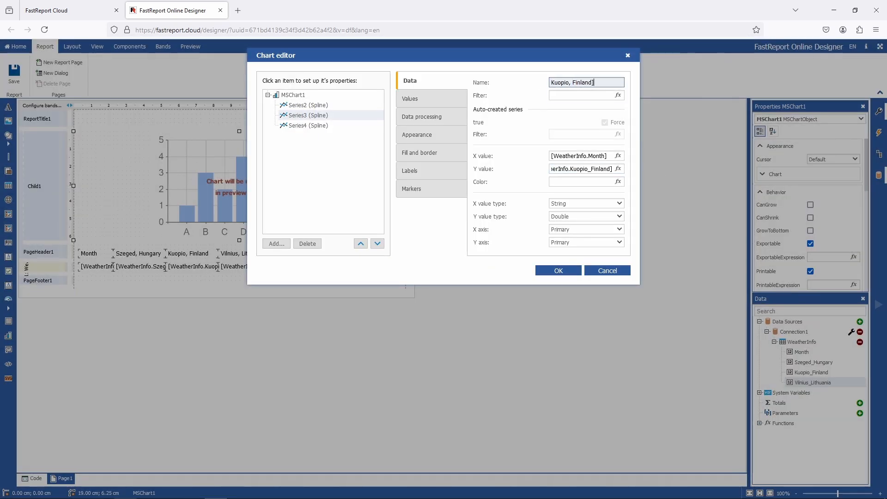
# - Set the third series' X value to WeatherInfo.Month, Y value to WeatherInfo.Vilnius_Lithuania, and name it Vilnius, Lithuania
pyautogui.click(305, 125)
pyautogui.click(618, 156)
pyautogui.moveTo(526, 117); pyautogui.dragTo(423, 127)
pyautogui.click(490, 248)
pyautogui.click(618, 169)
pyautogui.moveTo(536, 148); pyautogui.dragTo(423, 127)
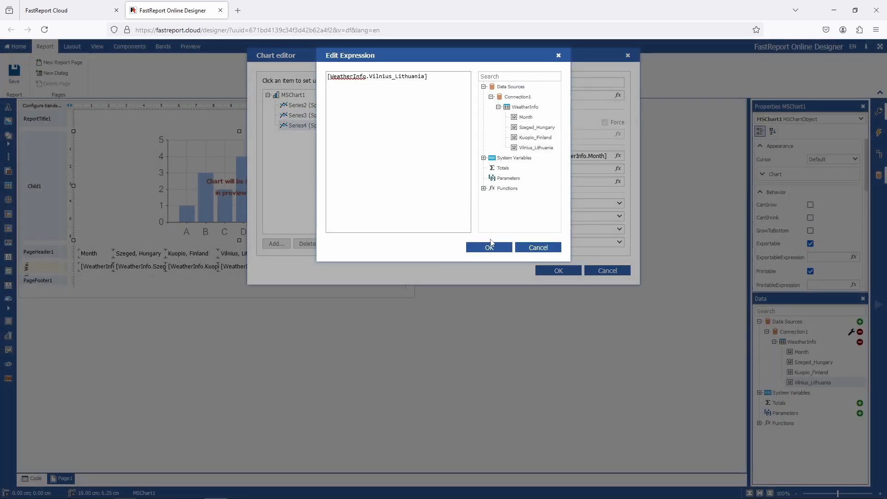
pyautogui.click(490, 248)
pyautogui.moveTo(588, 170); pyautogui.dragTo(620, 169)
pyautogui.hotkey('ctrl', 'c')
pyautogui.doubleClick(572, 84)
pyautogui.hotkey('ctrl', 'v')
pyautogui.moveTo(568, 82); pyautogui.dragTo(572, 82)
pyautogui.write(',')
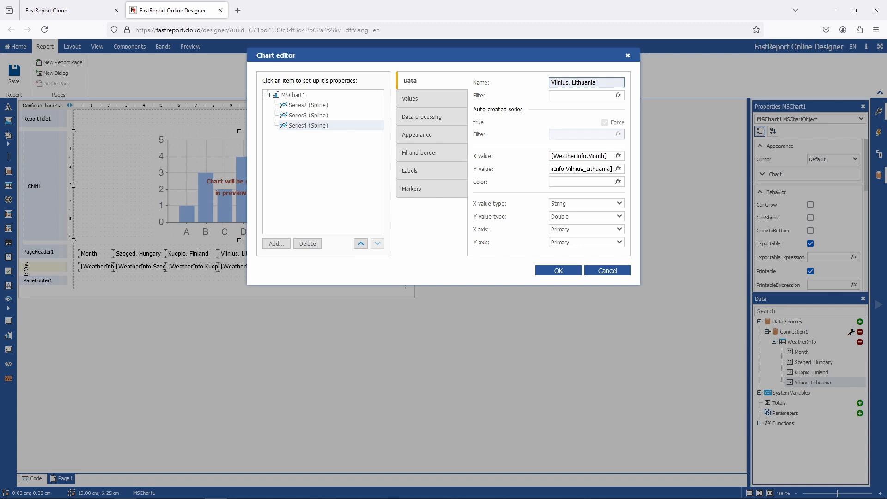
# - Place the chart legend at bottom centre, close the chart editor and preview the report
pyautogui.click(362, 95)
pyautogui.click(428, 174)
pyautogui.click(591, 192)
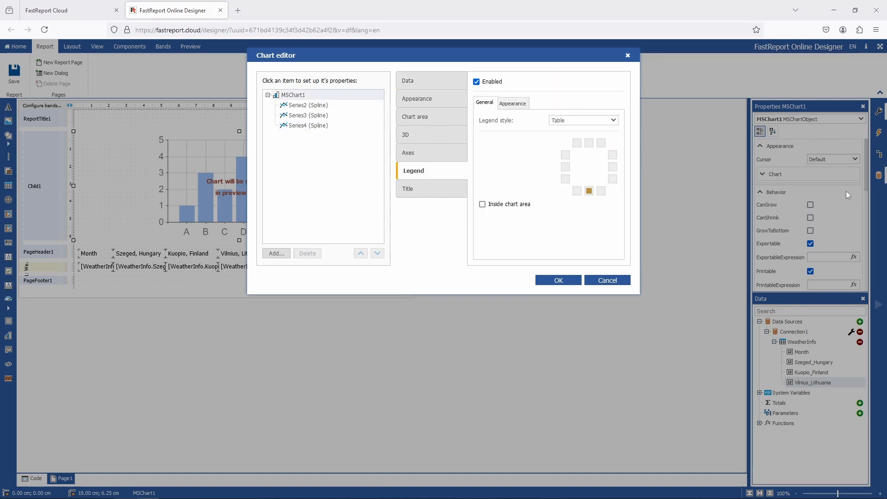
pyautogui.click(552, 280)
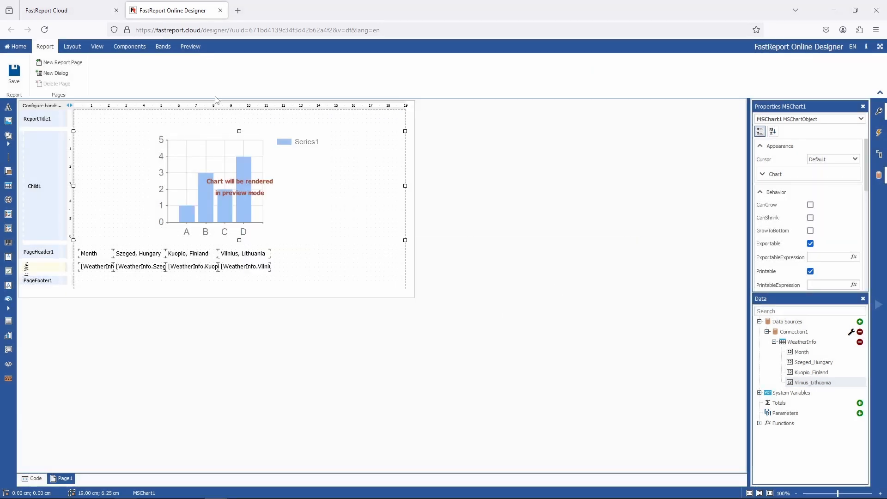
pyautogui.click(190, 46)
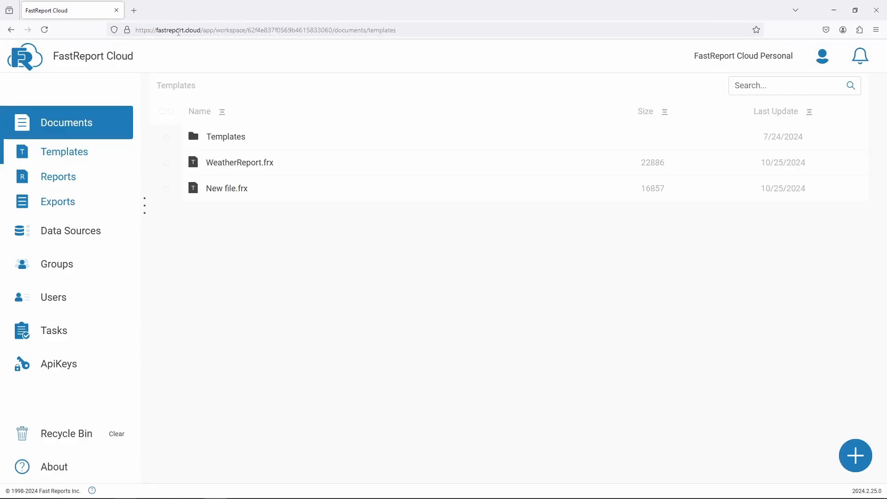
# - Rename the new template in the cloud's Templates list to Climate Report 2
pyautogui.rightClick(232, 188)
pyautogui.click(273, 368)
pyautogui.write('Climate Report')
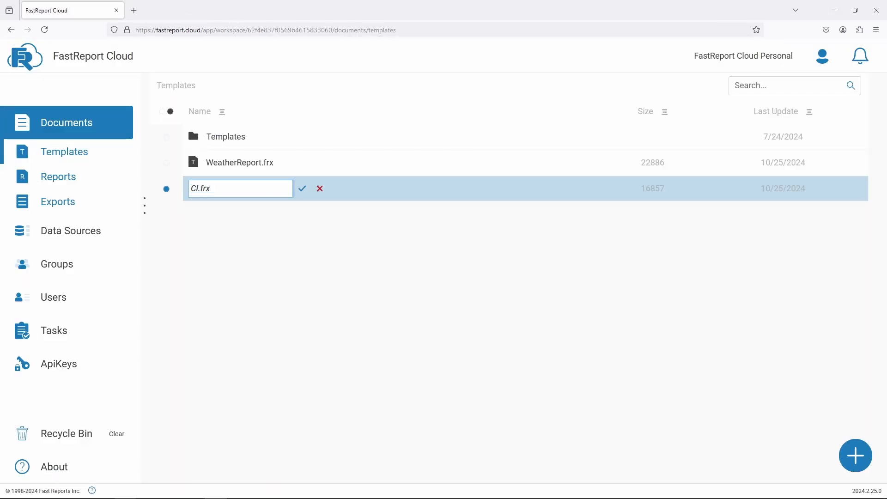
pyautogui.write(' 2')
pyautogui.press('Return')
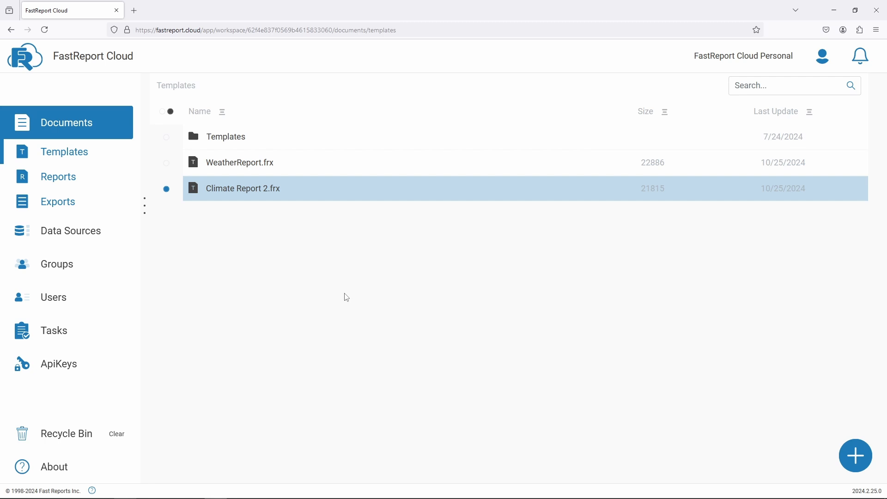
# - Open the export options for the Climate Report 2 template
pyautogui.rightClick(274, 192)
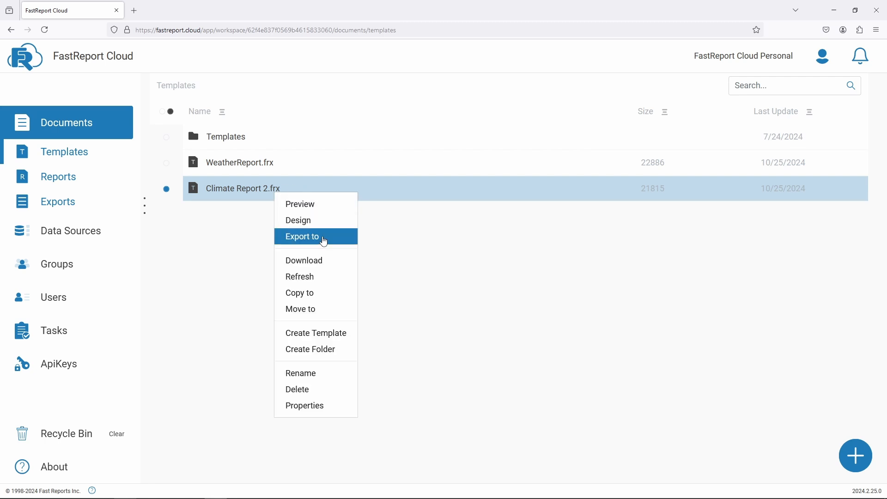
pyautogui.click(324, 242)
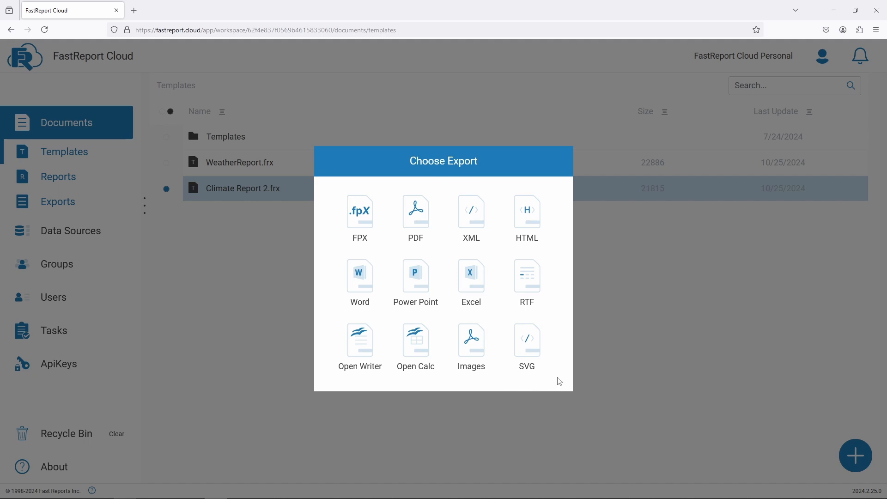
pyautogui.click(426, 218)
pyautogui.click(326, 160)
pyautogui.click(359, 219)
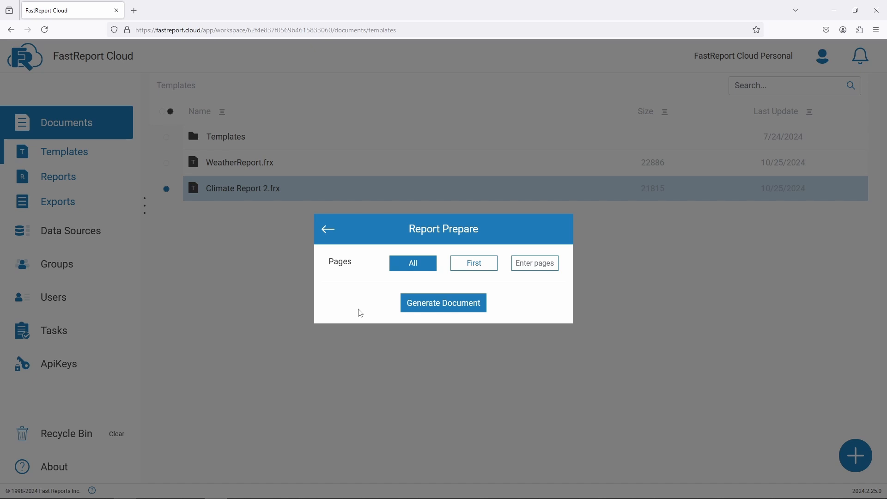
pyautogui.click(328, 230)
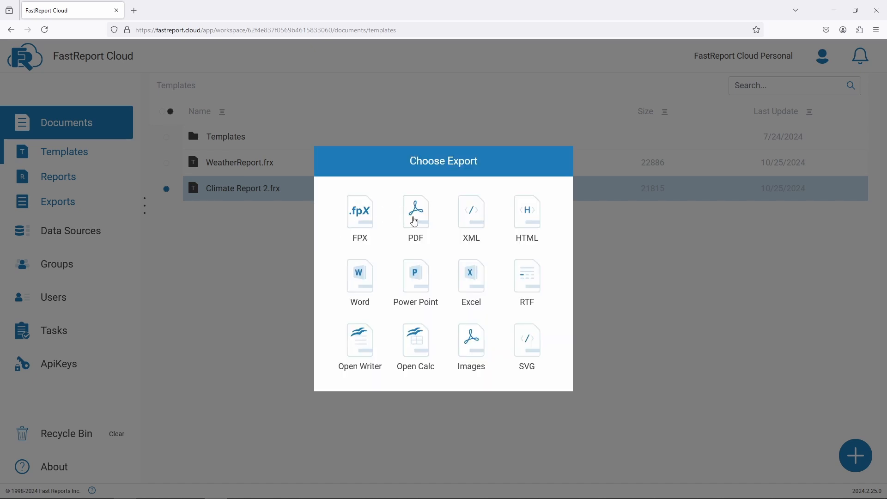
# - Export the template to PDF with all pages, saving it into the root exports folder
pyautogui.click(414, 221)
pyautogui.click(436, 378)
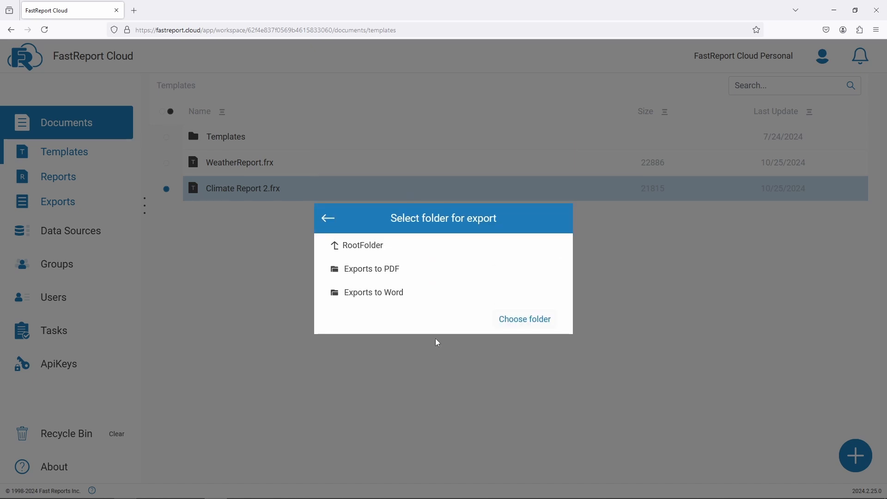
pyautogui.click(521, 319)
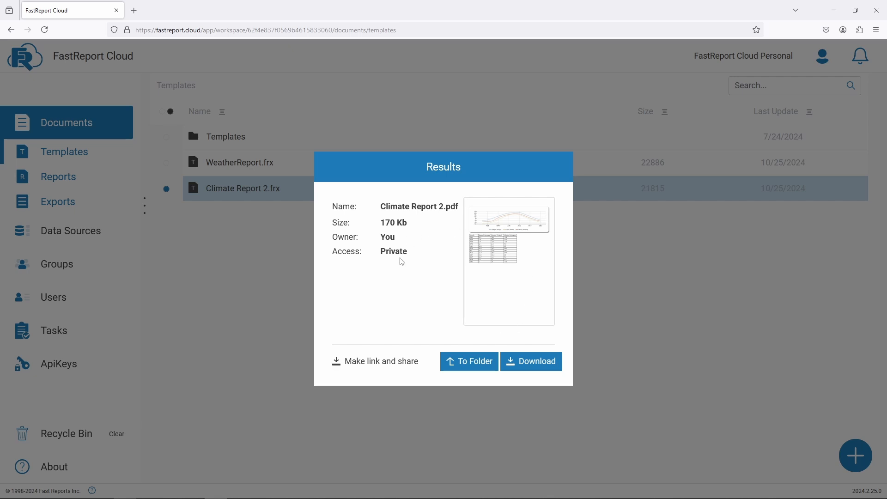
# - Open the exports folder and download Climate Report 2.pdf
pyautogui.click(448, 367)
pyautogui.rightClick(269, 264)
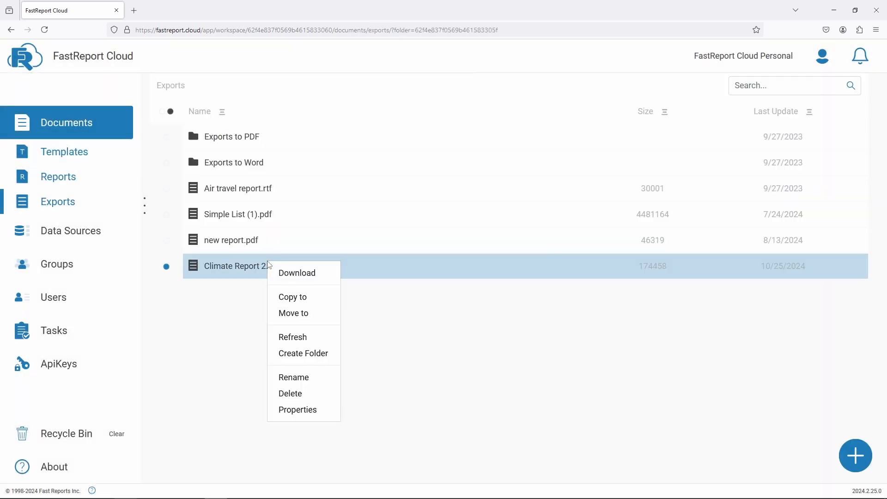
pyautogui.click(317, 271)
pyautogui.click(431, 289)
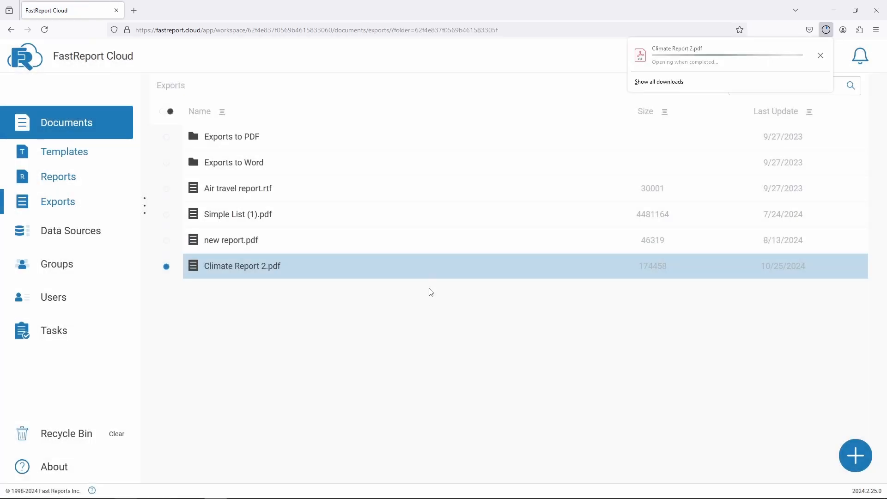